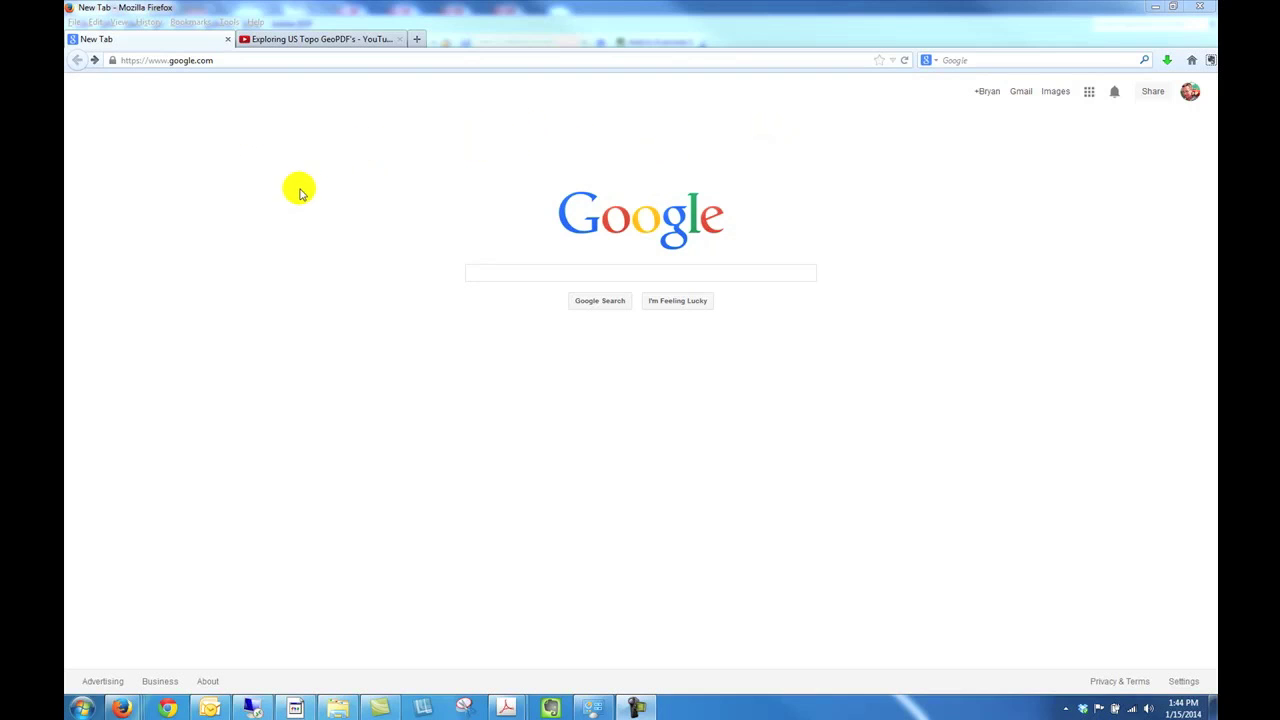
Search Google for topo maps
{"action": "left_click", "coordinate": [504, 270]}
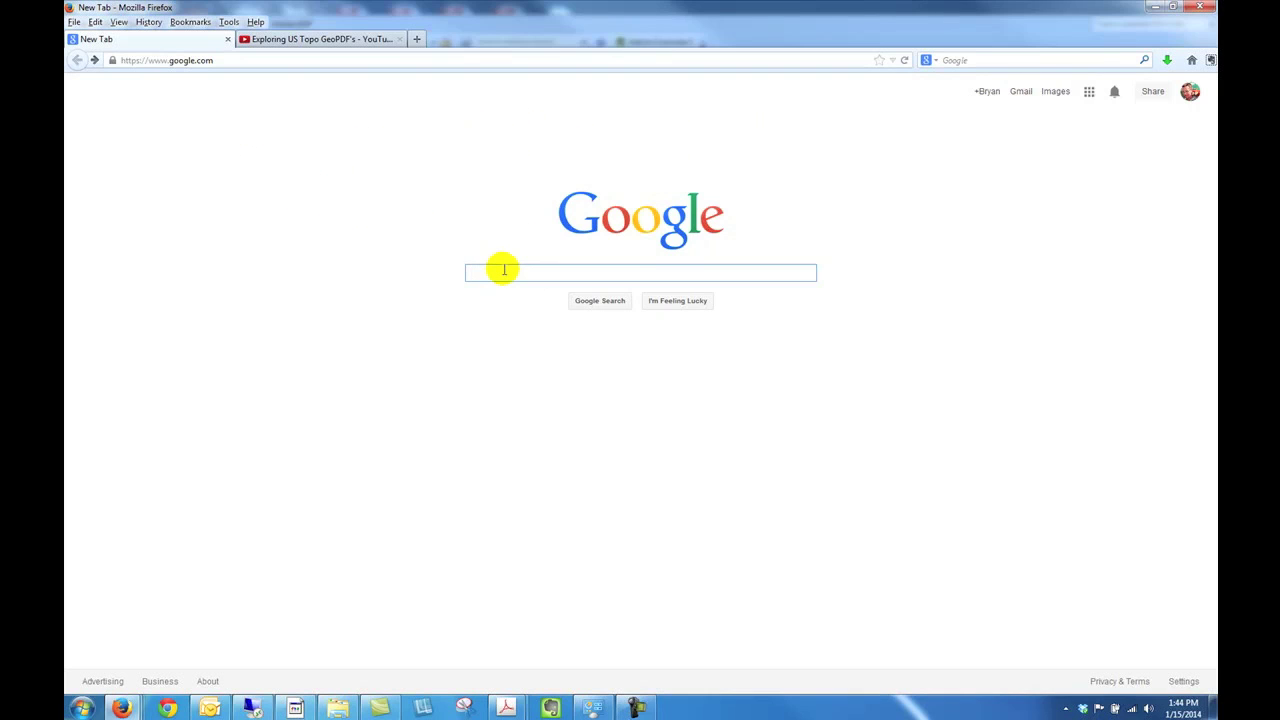
{"action": "type", "text": "T"}
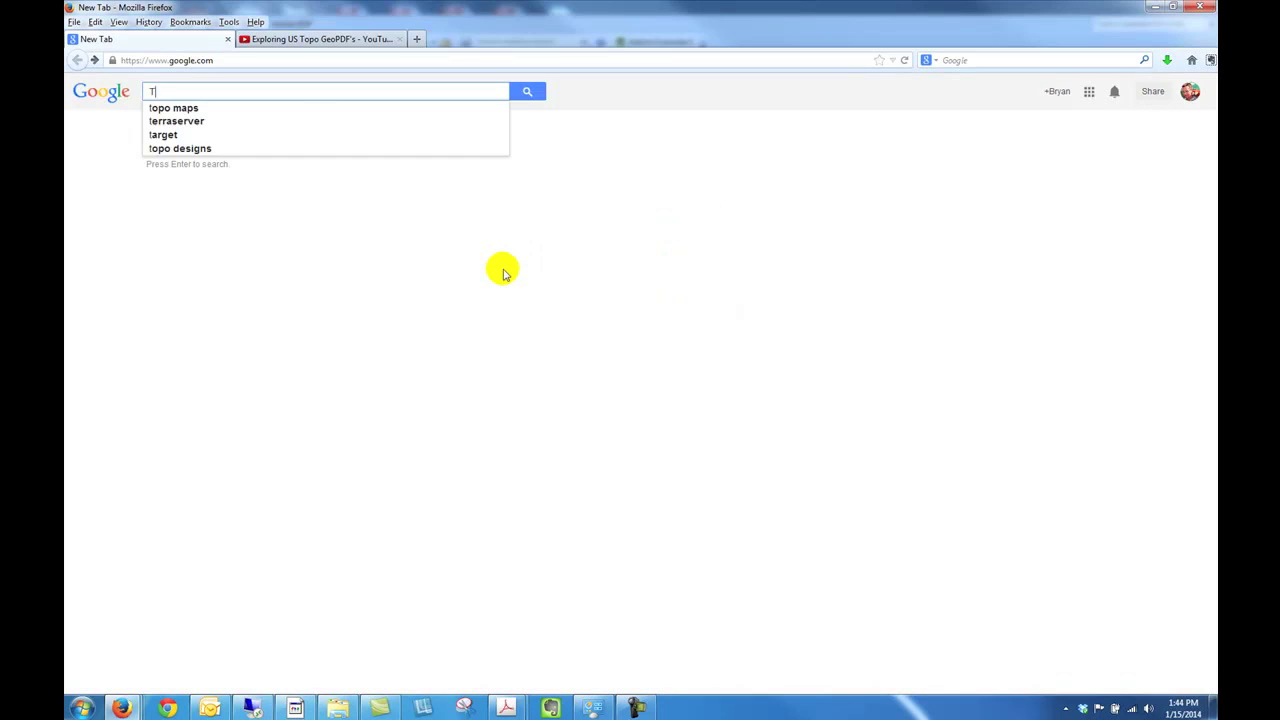
{"action": "type", "text": "OPO MAPS"}
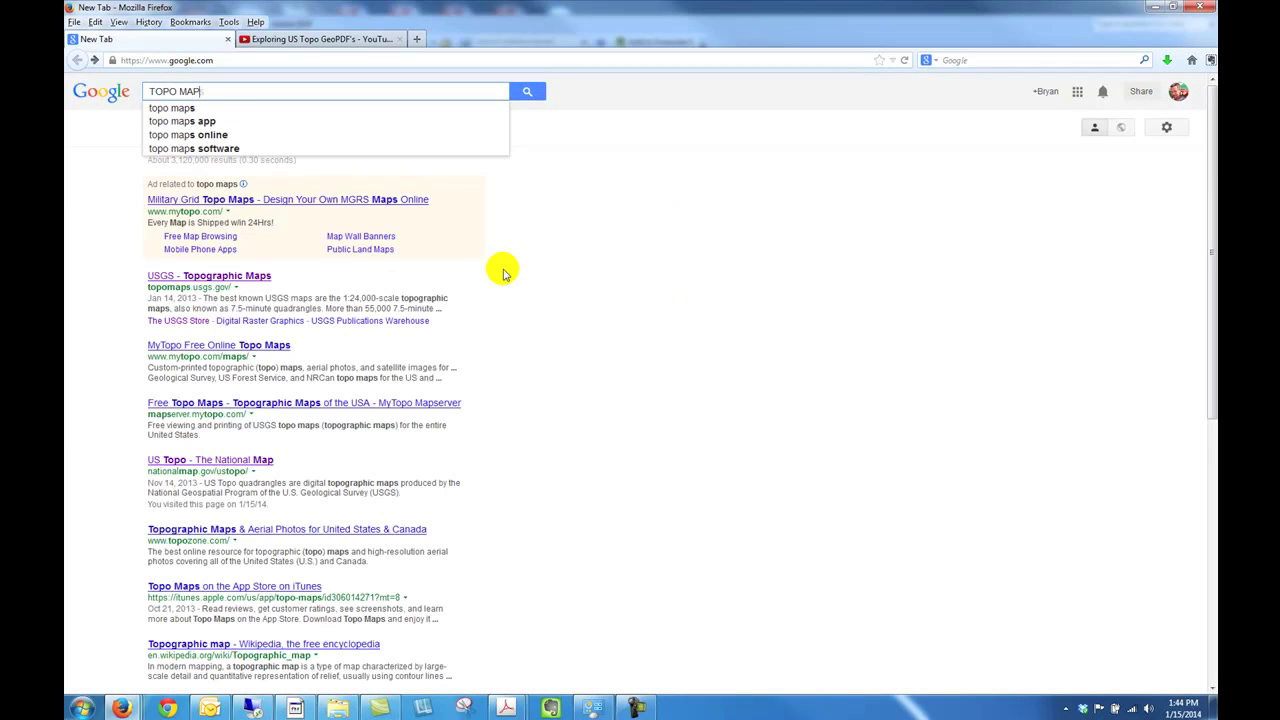
{"action": "left_click", "coordinate": [201, 109]}
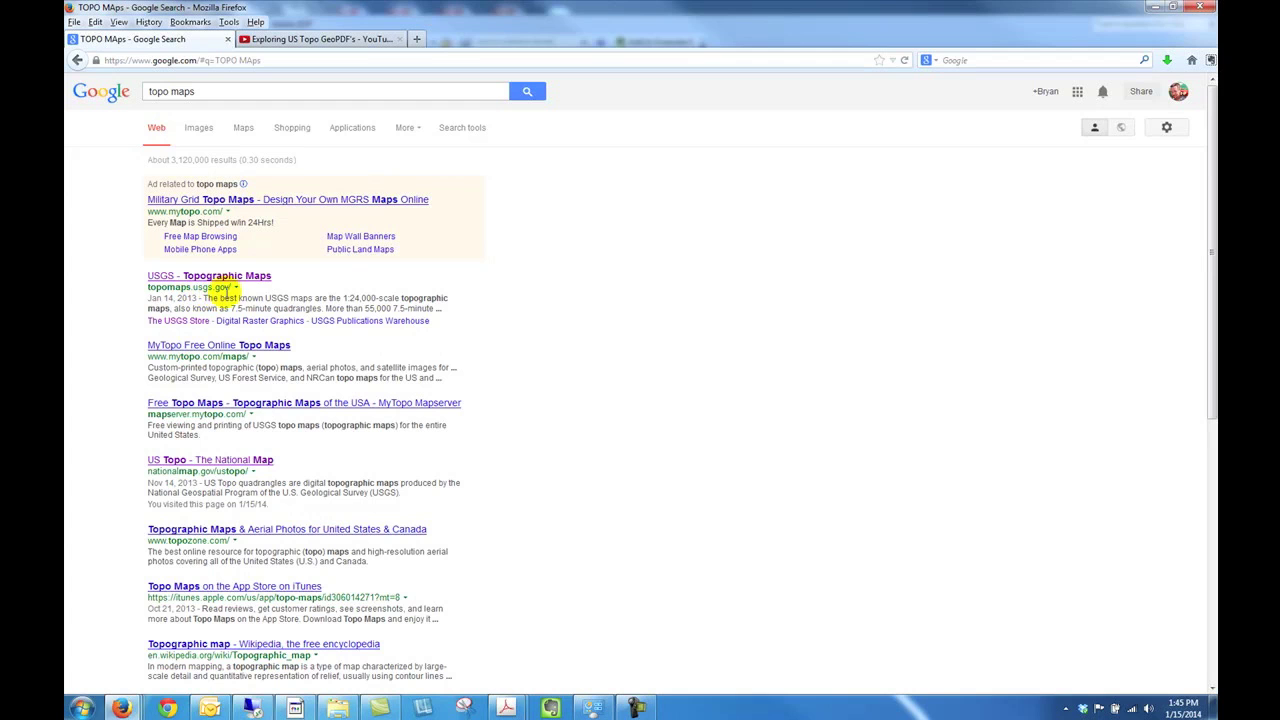
Go to the USGS Topographic Maps site and open the USGS Store's Map Locator & Downloader
{"action": "left_click", "coordinate": [229, 277]}
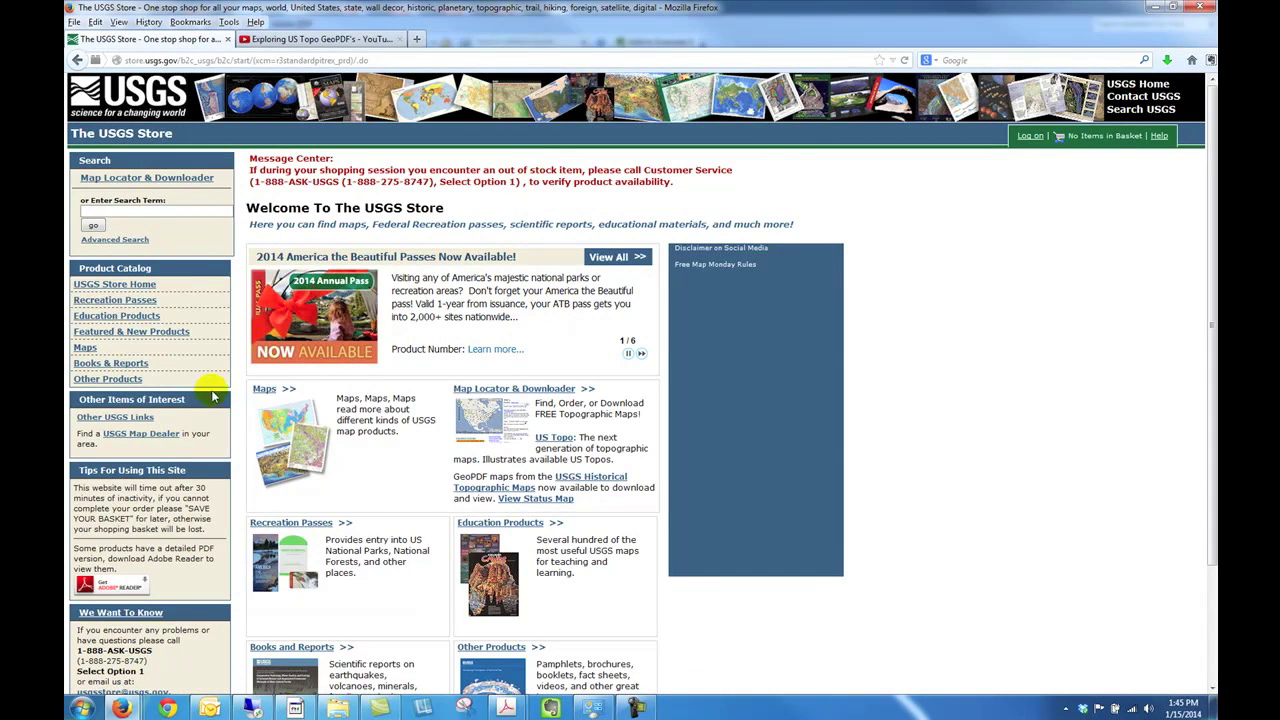
{"action": "left_click", "coordinate": [519, 390]}
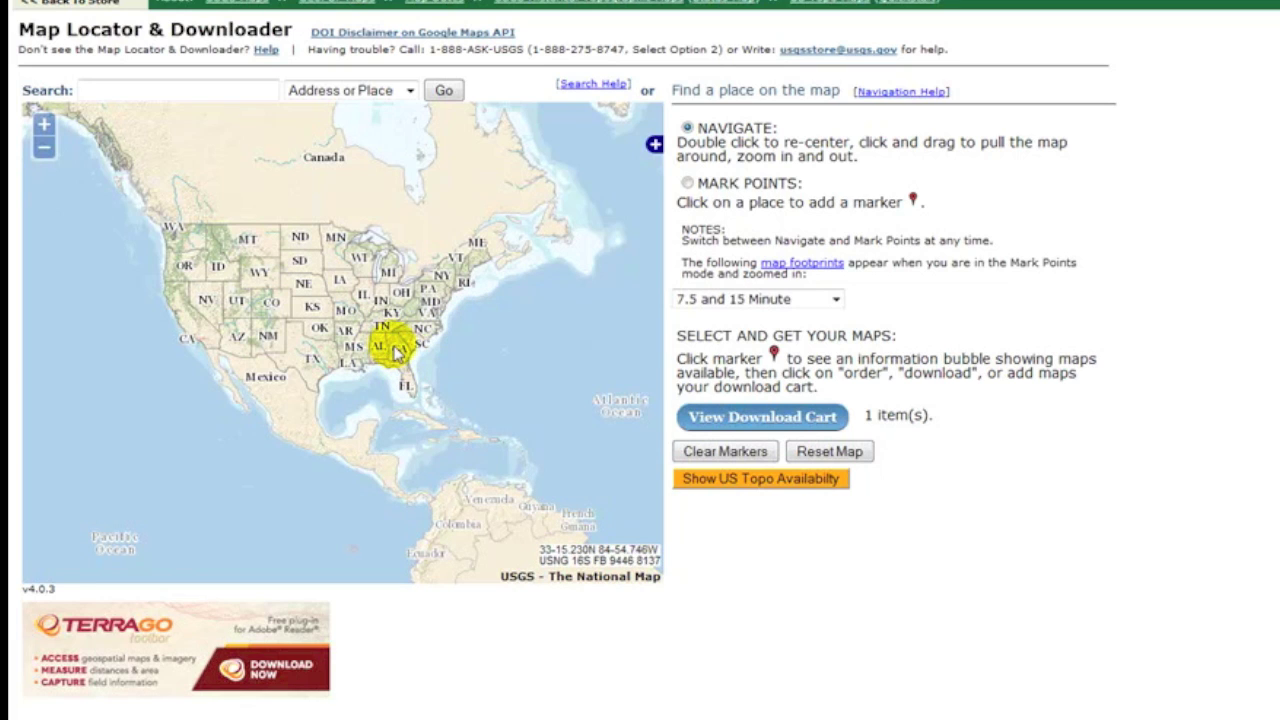
Mark a point at Kennesaw Mountain in the Marietta, Georgia quadrangle and list the maps available there
{"action": "scroll", "coordinate": [397, 352], "scroll_direction": "up", "scroll_amount": 1}
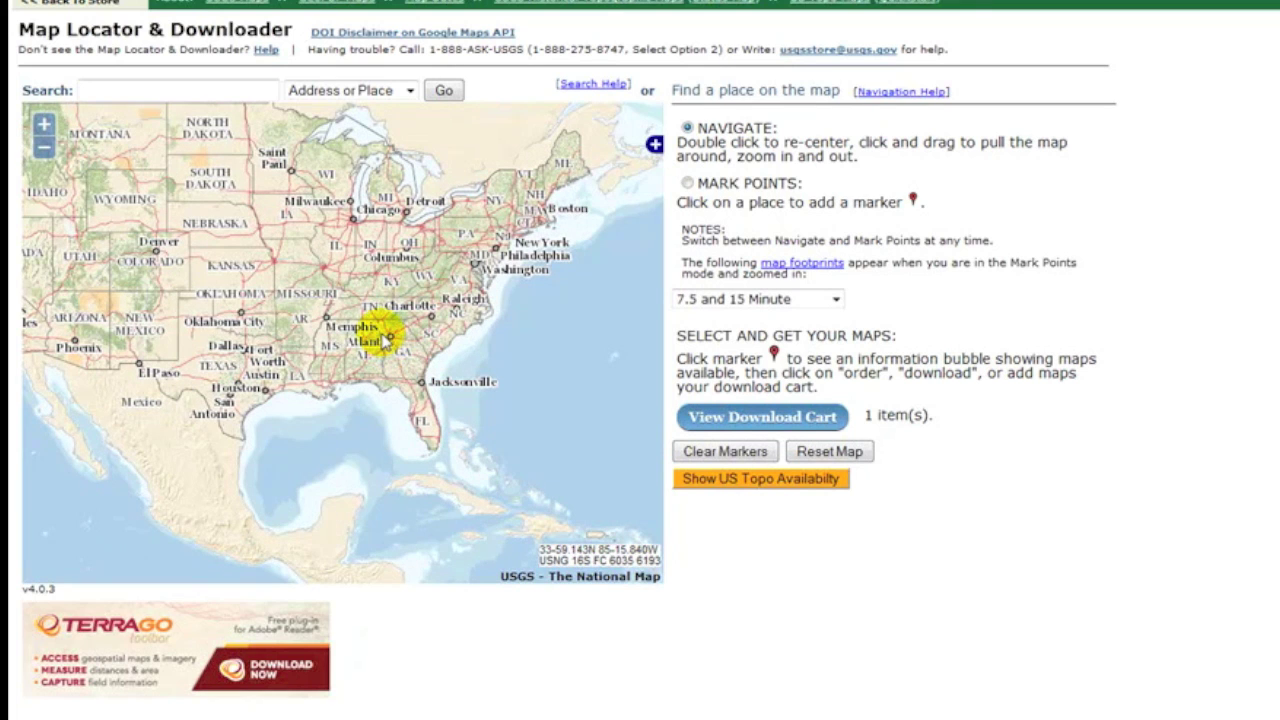
{"action": "scroll", "coordinate": [385, 340], "scroll_direction": "up", "scroll_amount": 1}
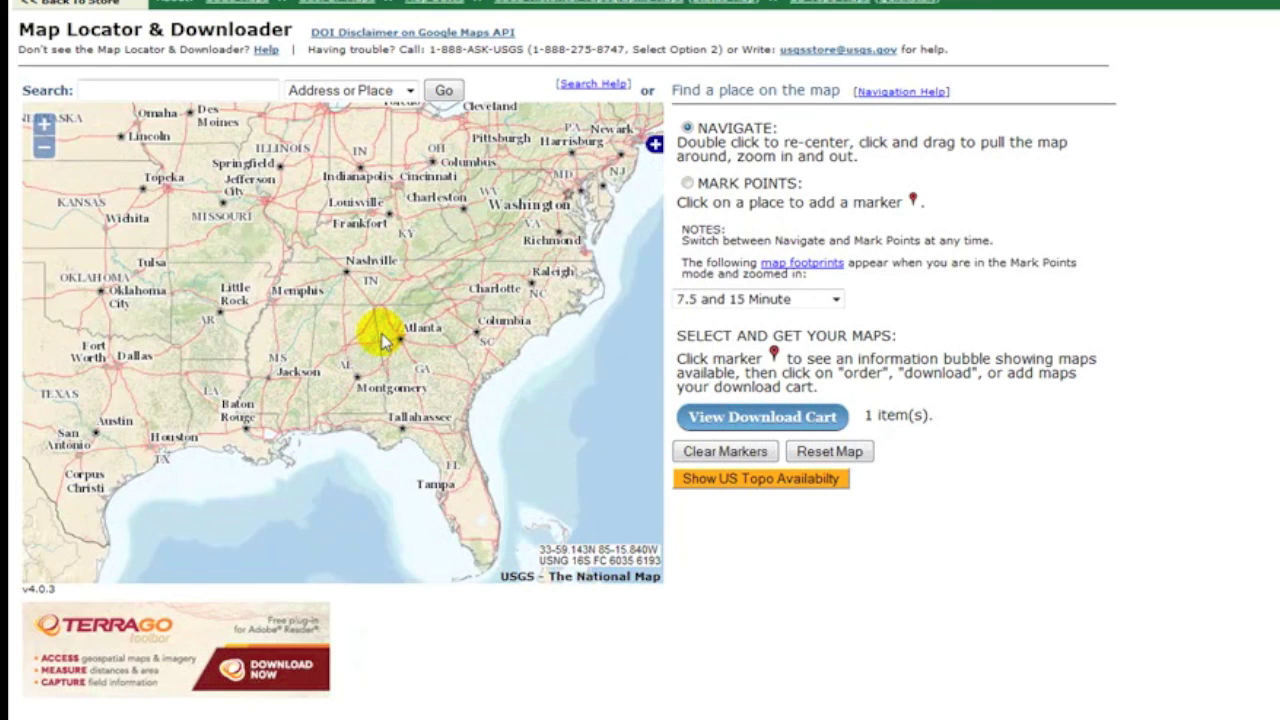
{"action": "left_click", "coordinate": [43, 125]}
{"action": "left_click", "coordinate": [43, 125]}
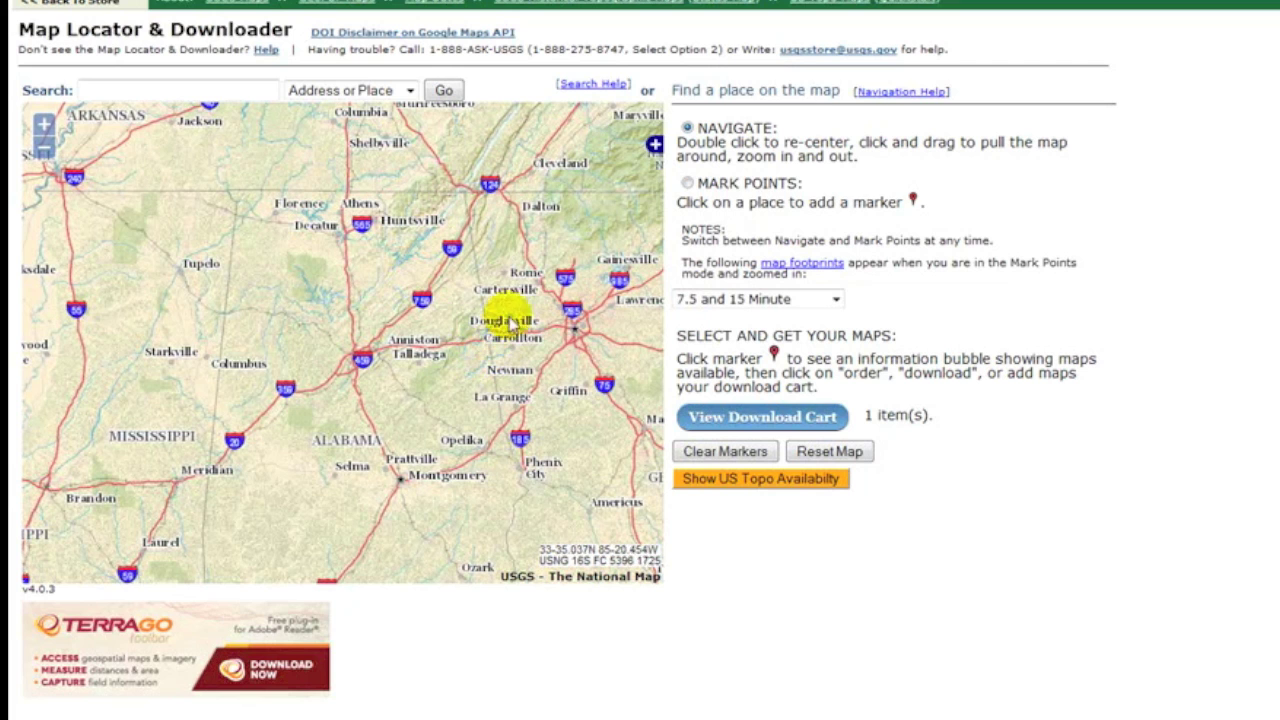
{"action": "left_click_drag", "start_coordinate": [617, 337], "coordinate": [365, 338]}
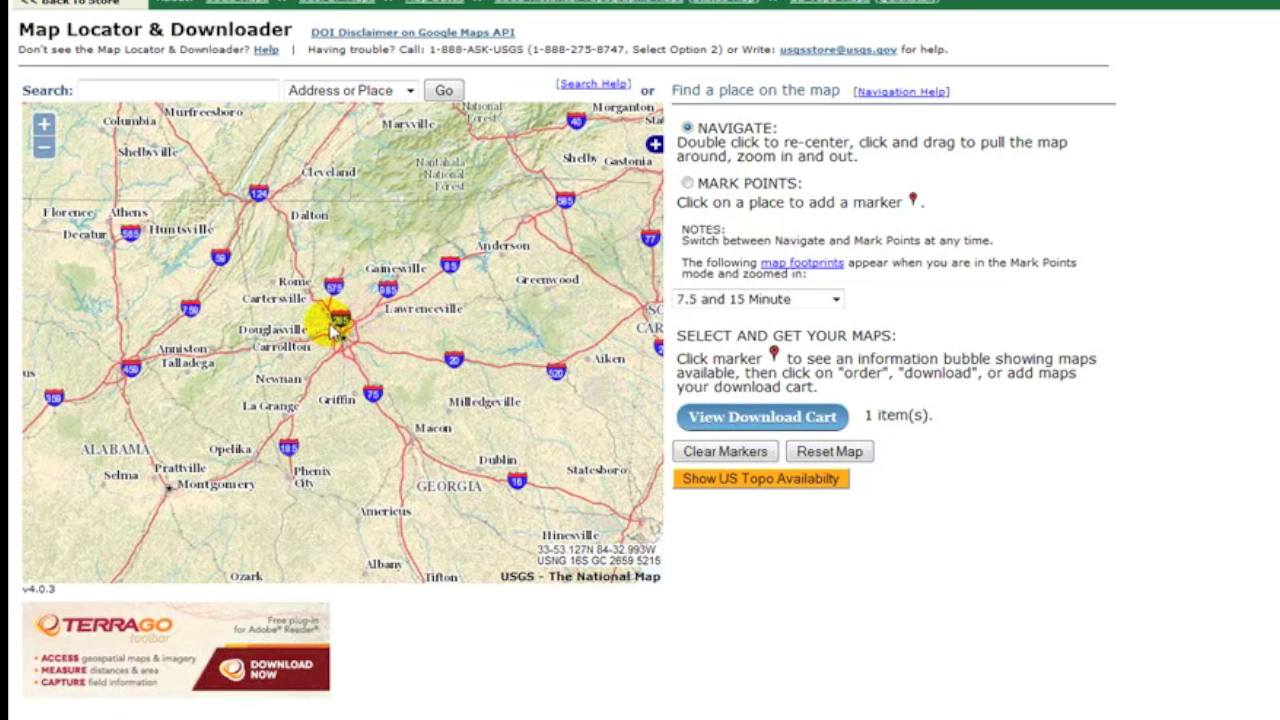
{"action": "scroll", "coordinate": [333, 325], "scroll_direction": "up", "scroll_amount": 1}
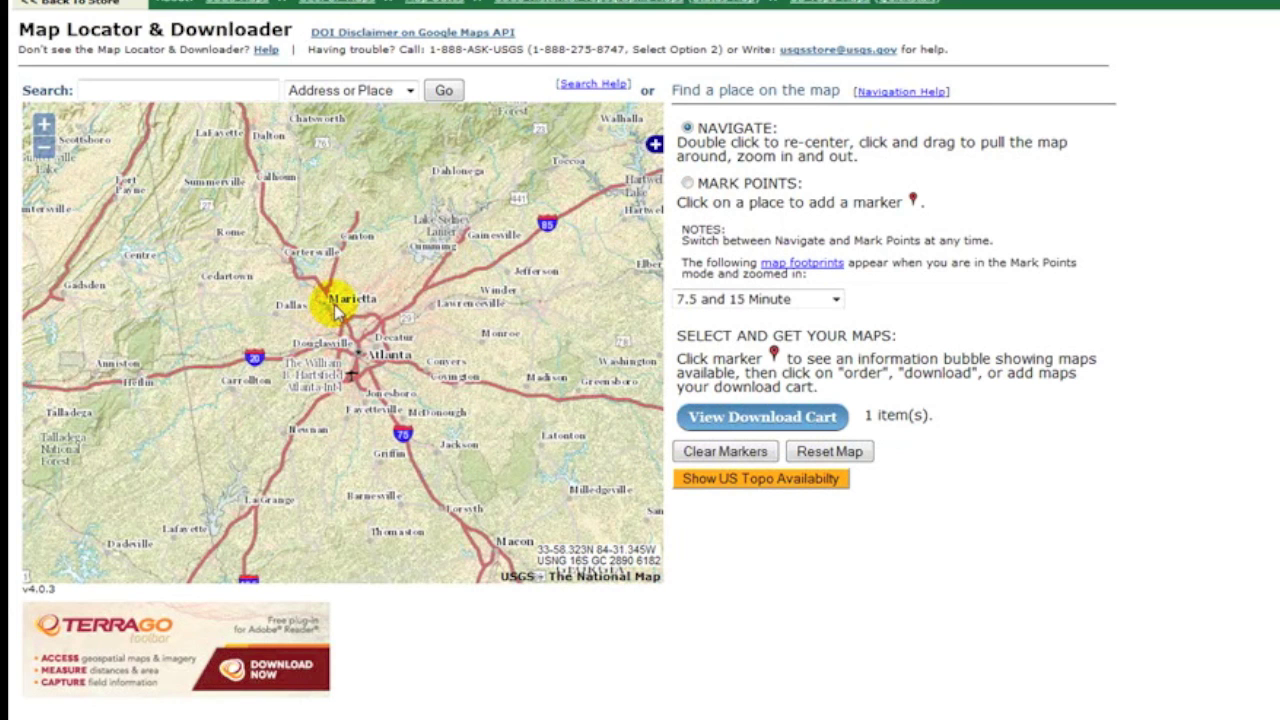
{"action": "scroll", "coordinate": [336, 310], "scroll_direction": "up", "scroll_amount": 1}
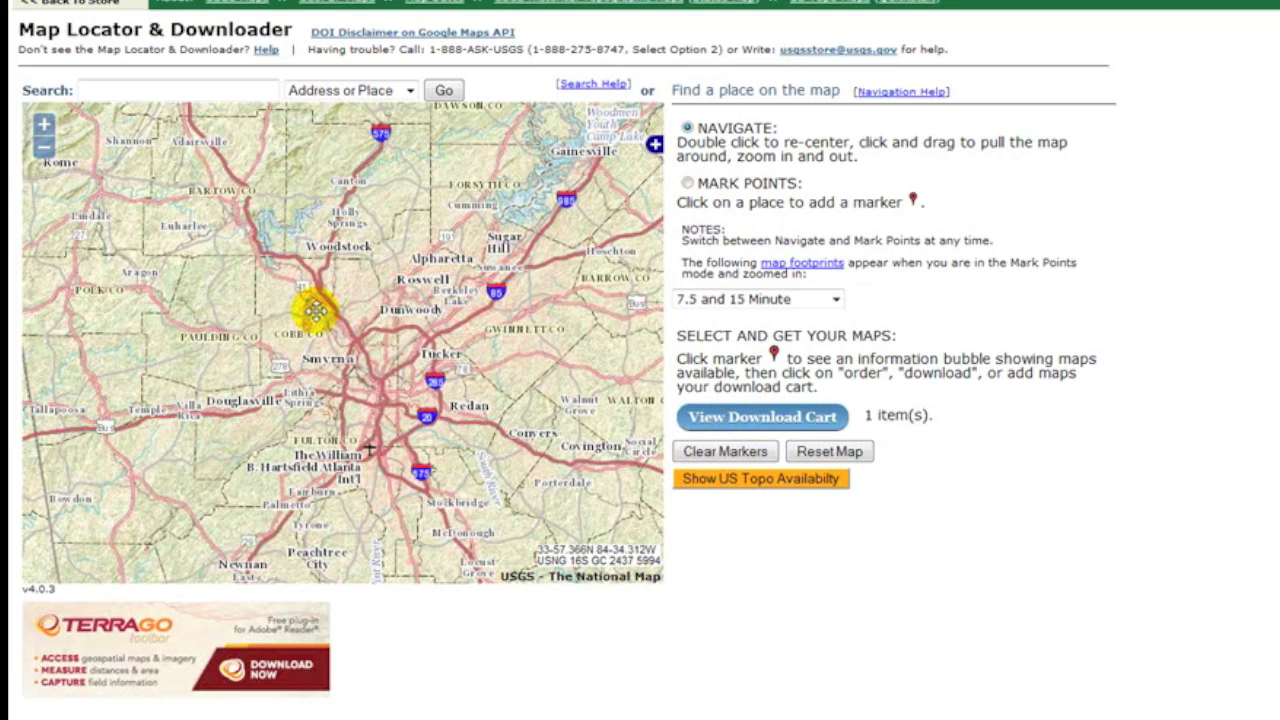
{"action": "scroll", "coordinate": [316, 318], "scroll_direction": "up", "scroll_amount": 1}
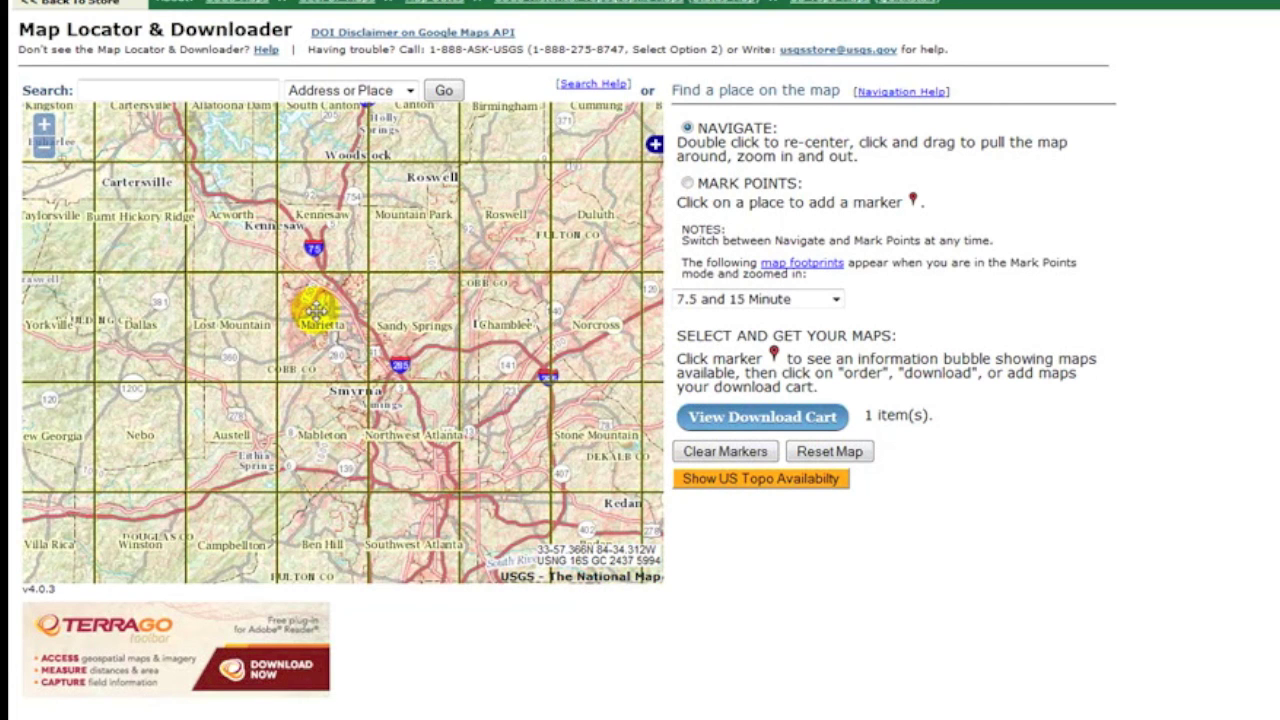
{"action": "scroll", "coordinate": [318, 318], "scroll_direction": "up", "scroll_amount": 1}
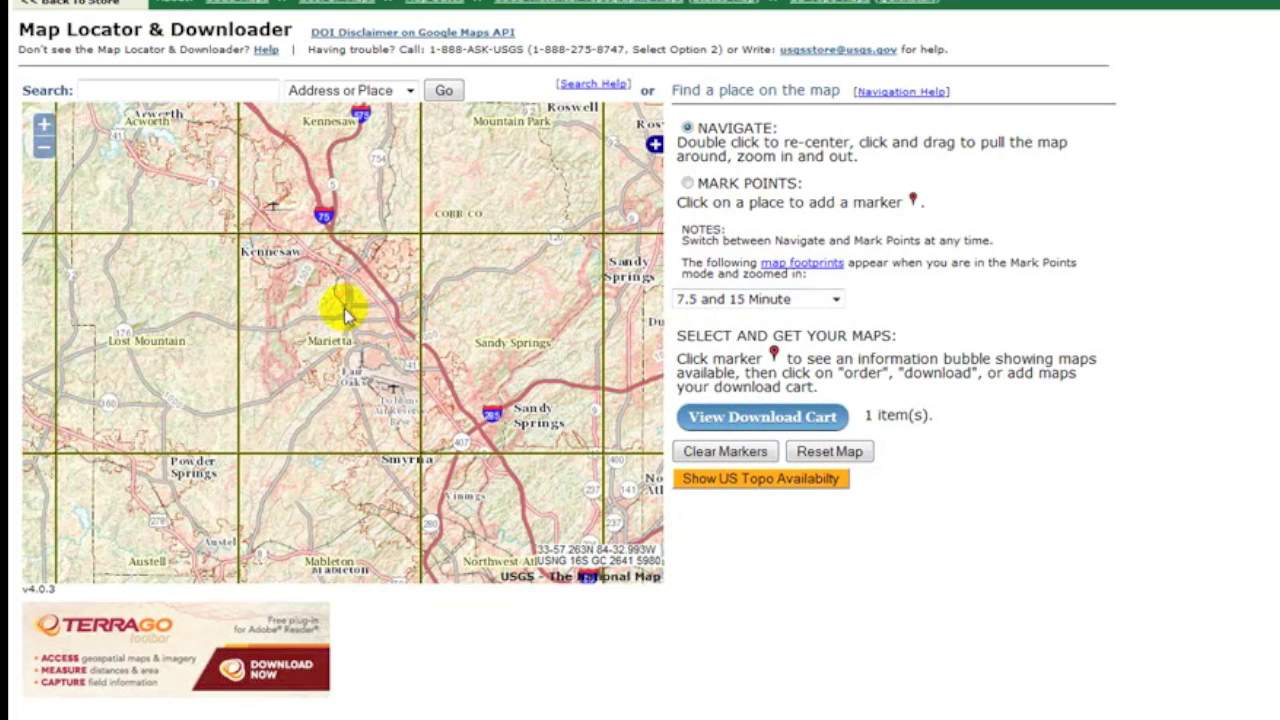
{"action": "double_click", "coordinate": [281, 305]}
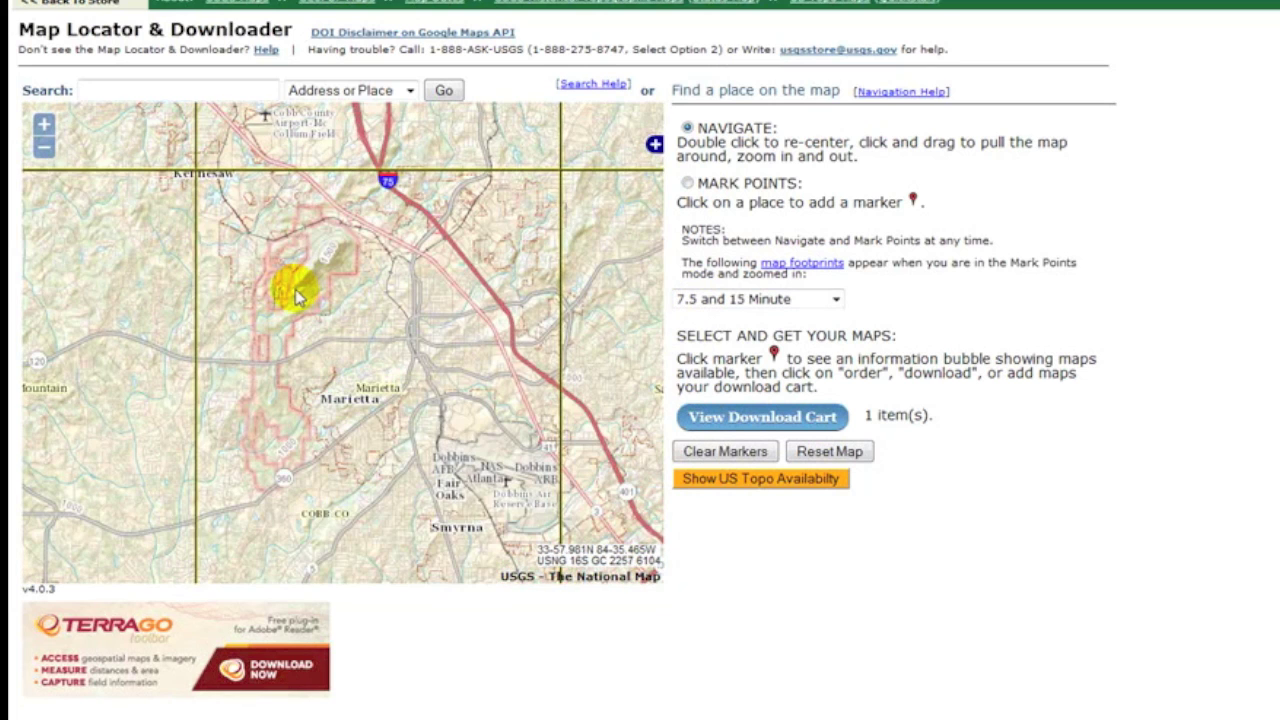
{"action": "double_click", "coordinate": [295, 289]}
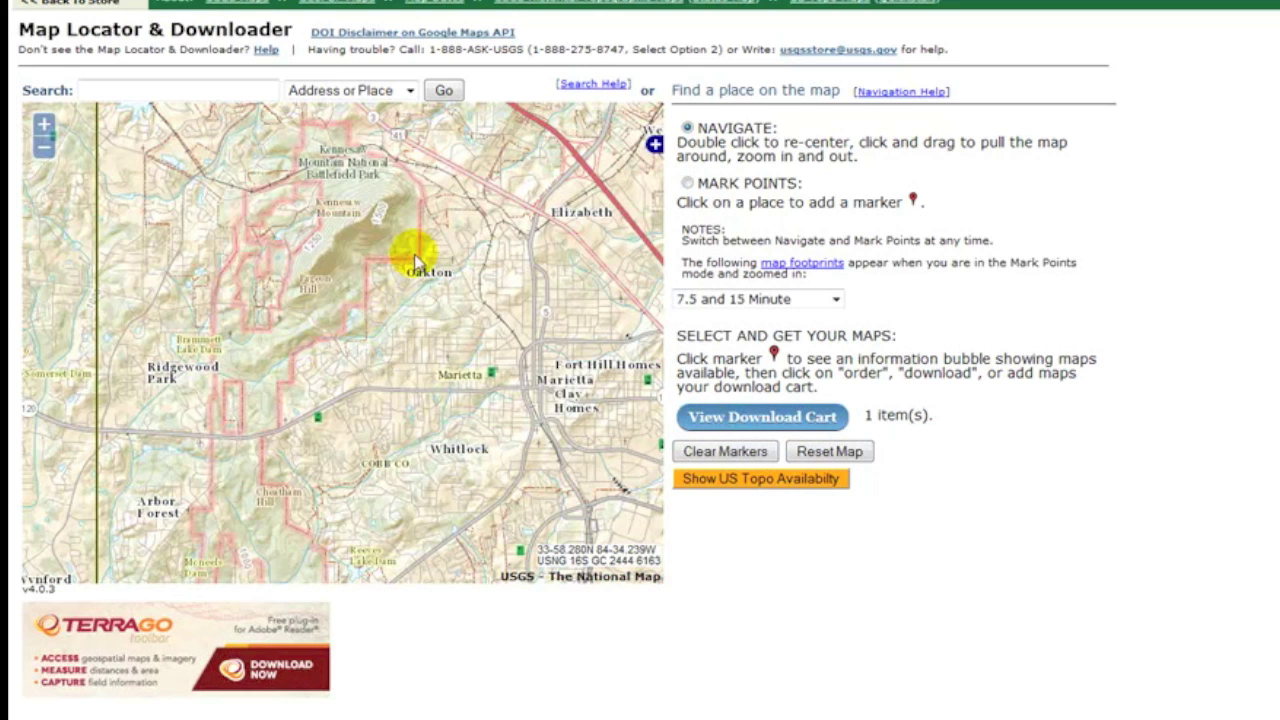
{"action": "left_click", "coordinate": [43, 147]}
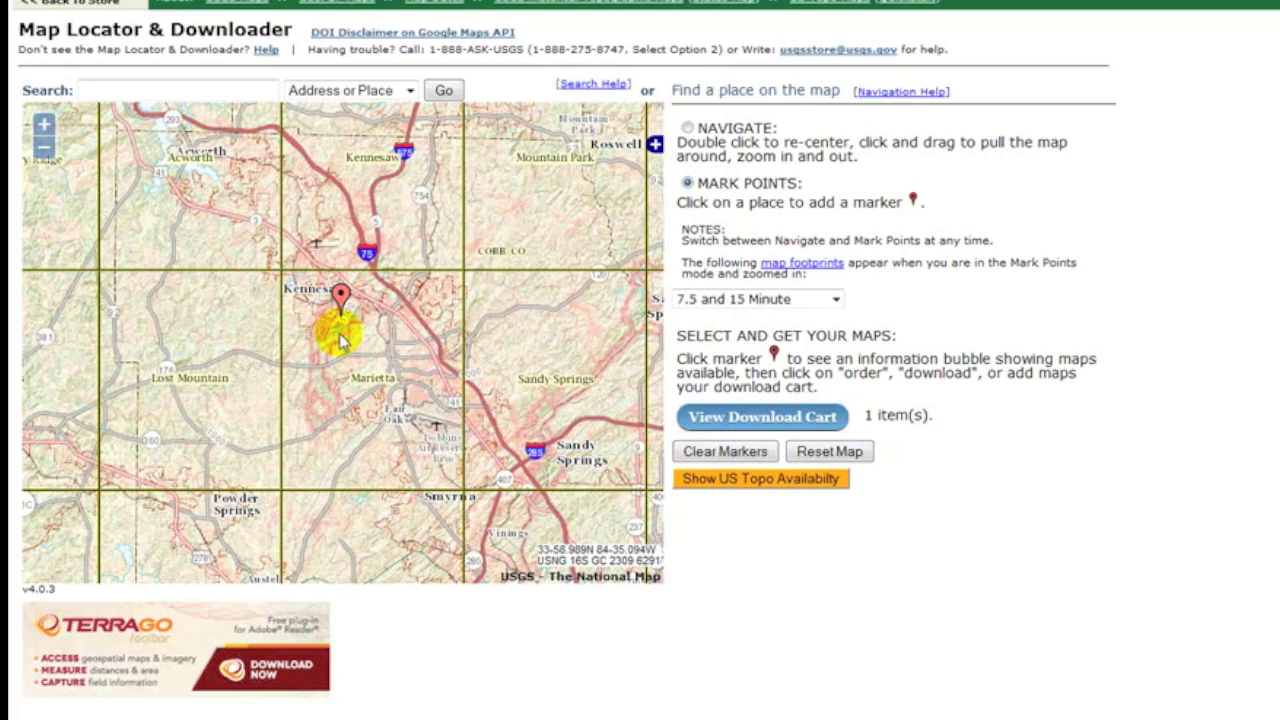
{"action": "left_click", "coordinate": [342, 300]}
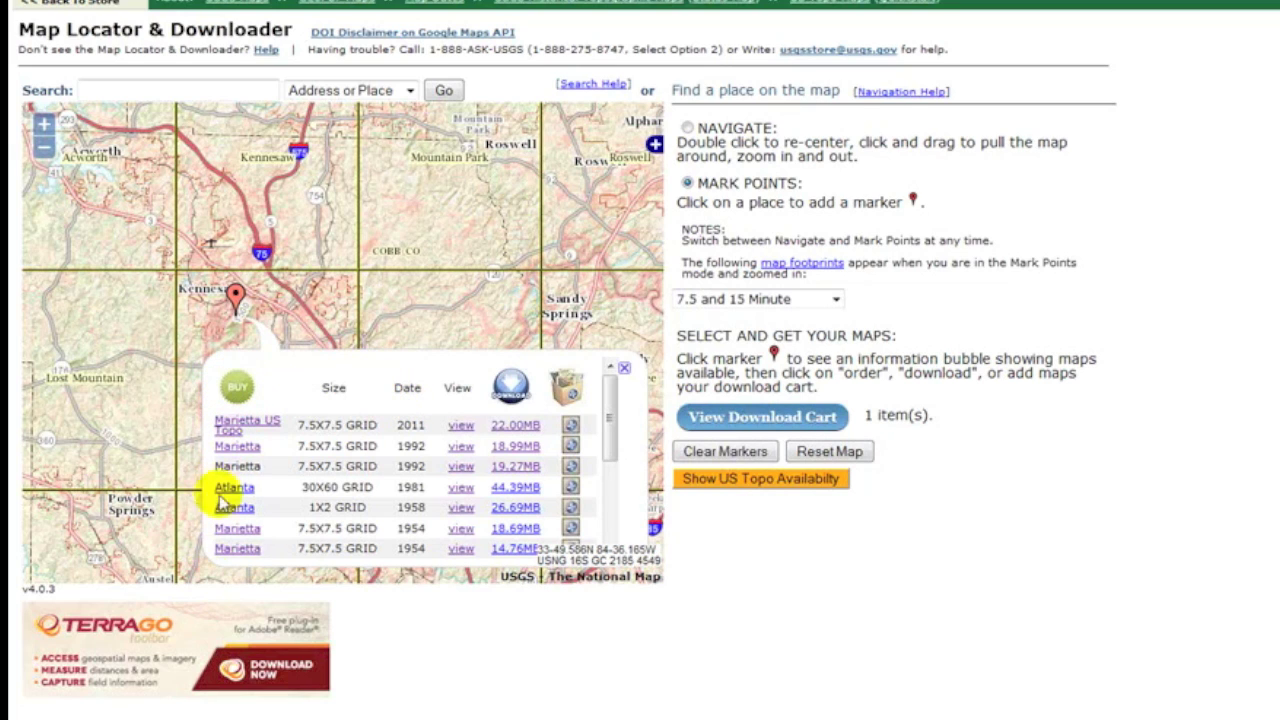
Review the printed Marietta maps for sale through the Marietta US Topo listing in a separate tab, and close that tab
{"action": "right_click", "coordinate": [243, 425]}
{"action": "left_click", "coordinate": [312, 443]}
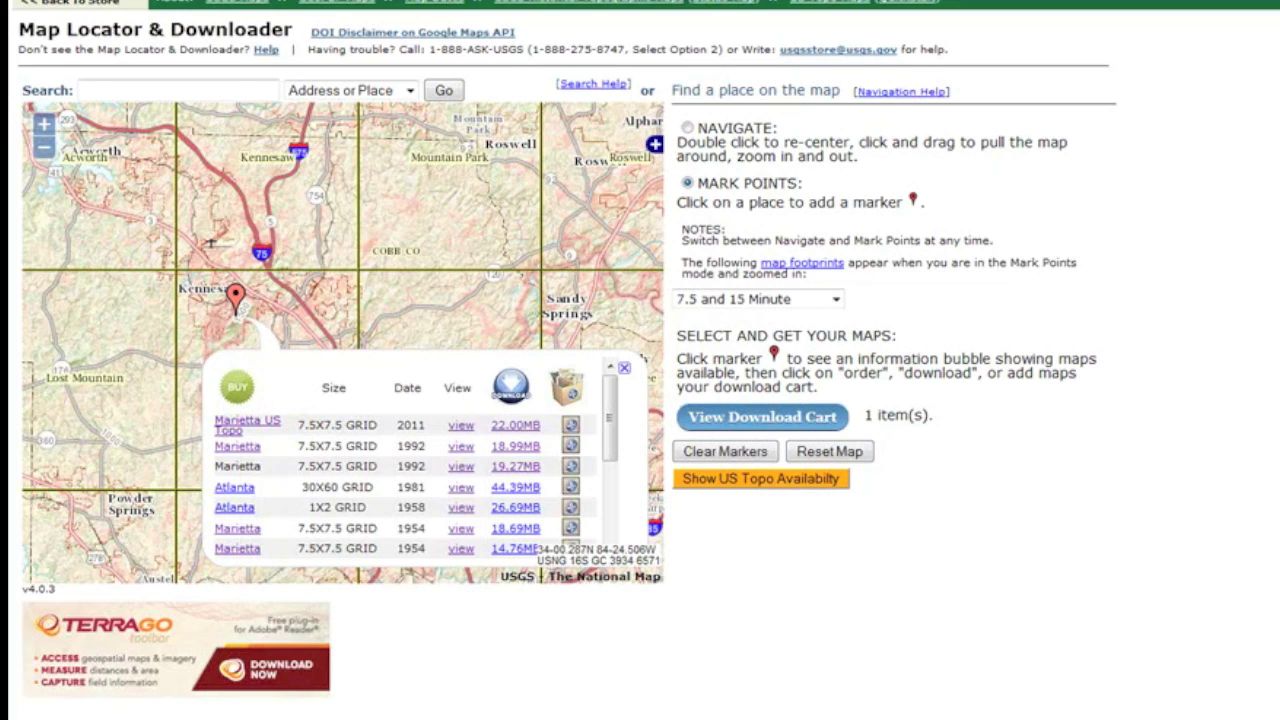
{"action": "left_click", "coordinate": [300, 39]}
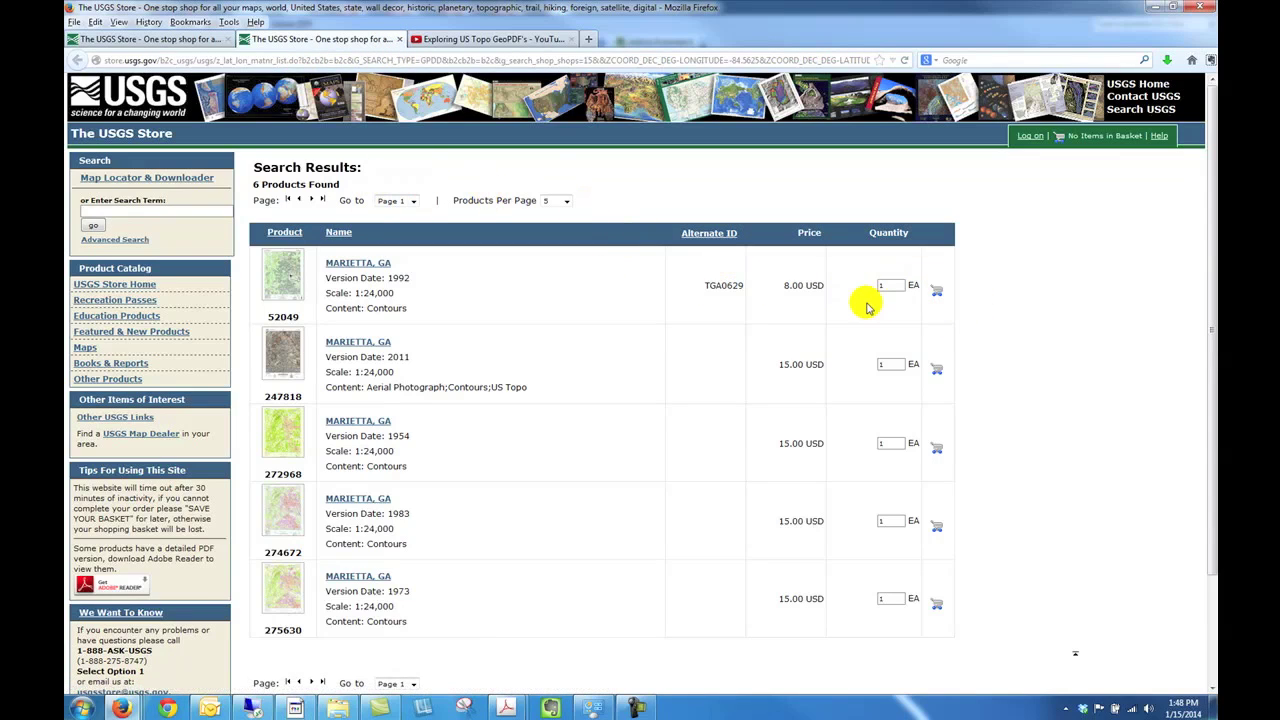
{"action": "left_click", "coordinate": [400, 39]}
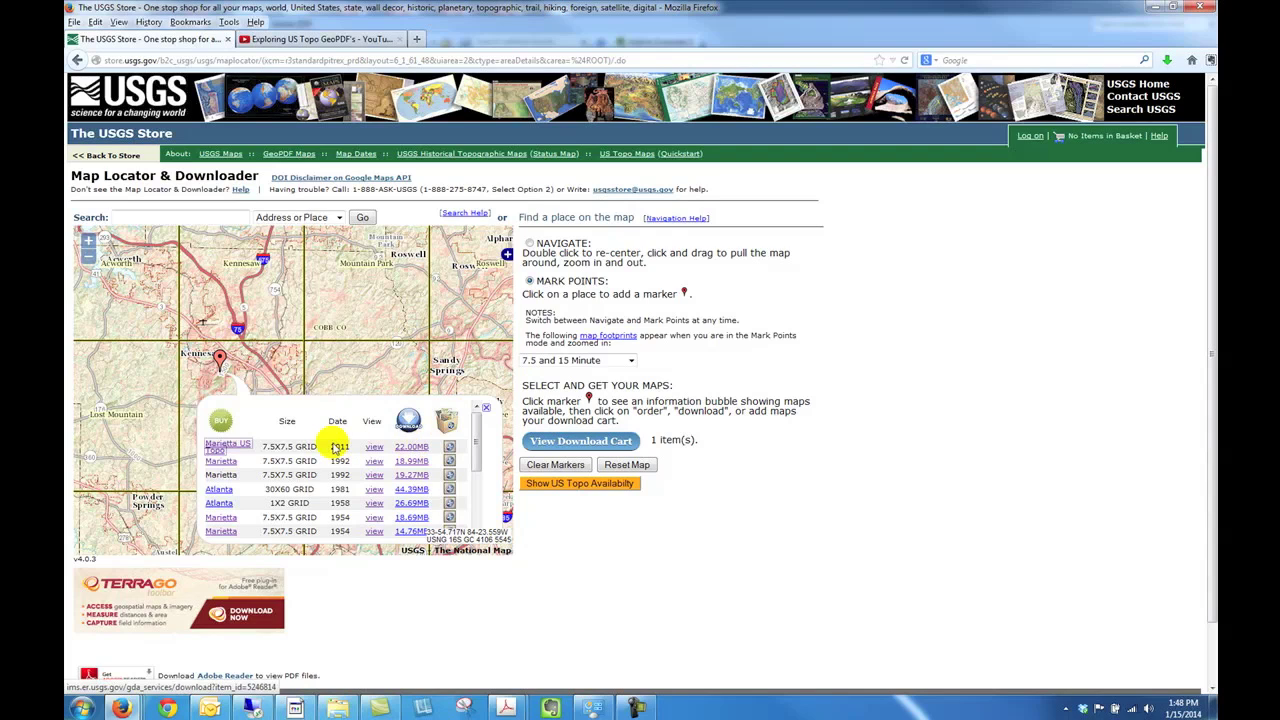
Download the 2011 Marietta US Topo 7.5X7.5 grid map and save its zip file
{"action": "left_click", "coordinate": [410, 452]}
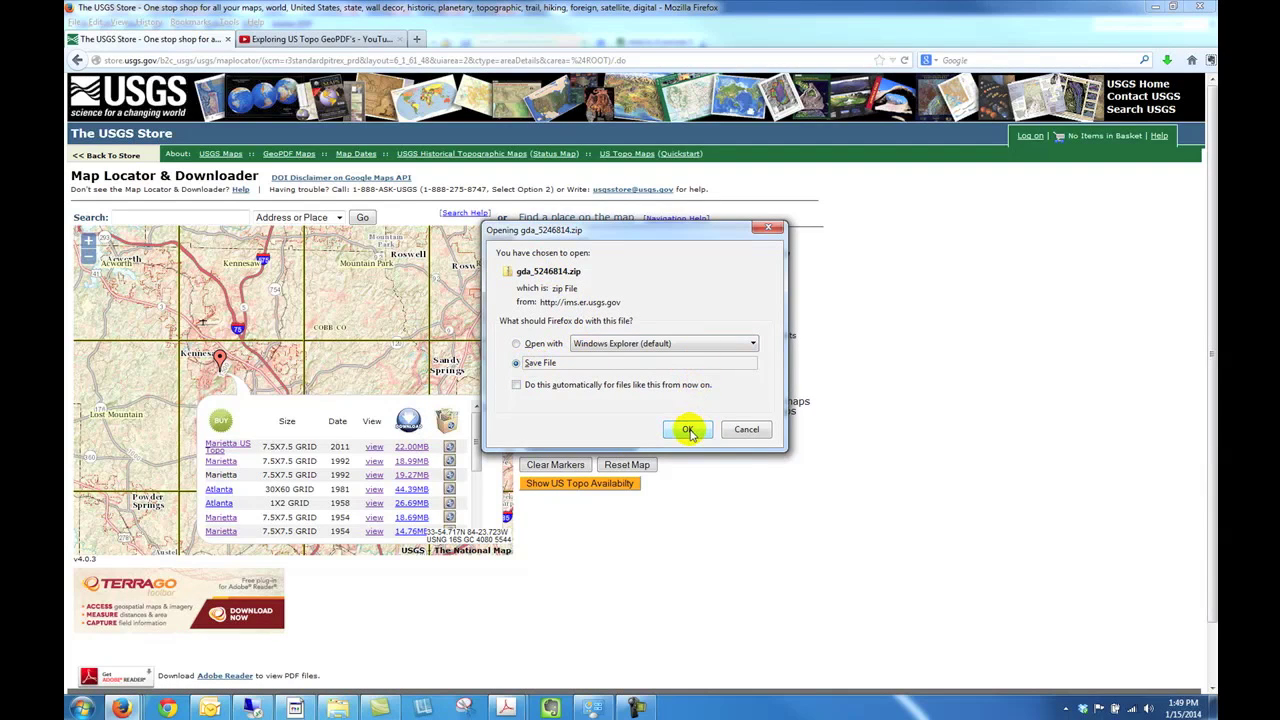
{"action": "left_click", "coordinate": [688, 430]}
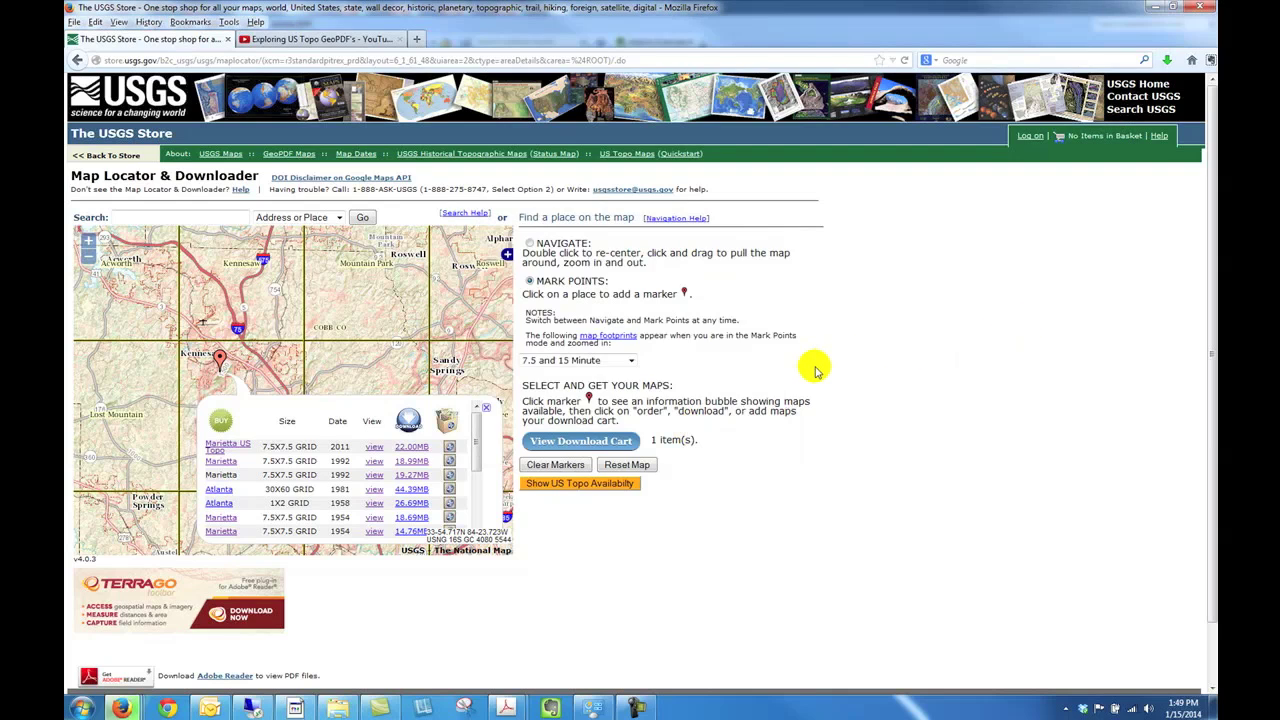
{"action": "right_click", "coordinate": [338, 708]}
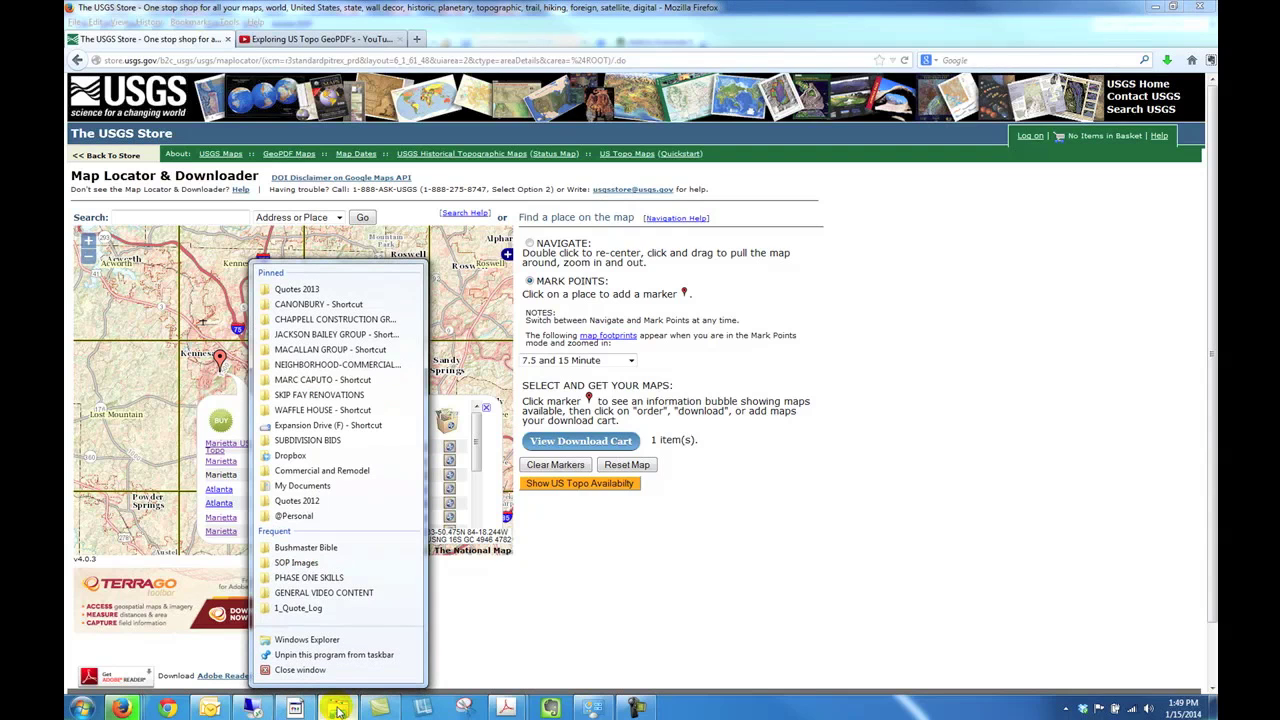
{"action": "left_click", "coordinate": [330, 516]}
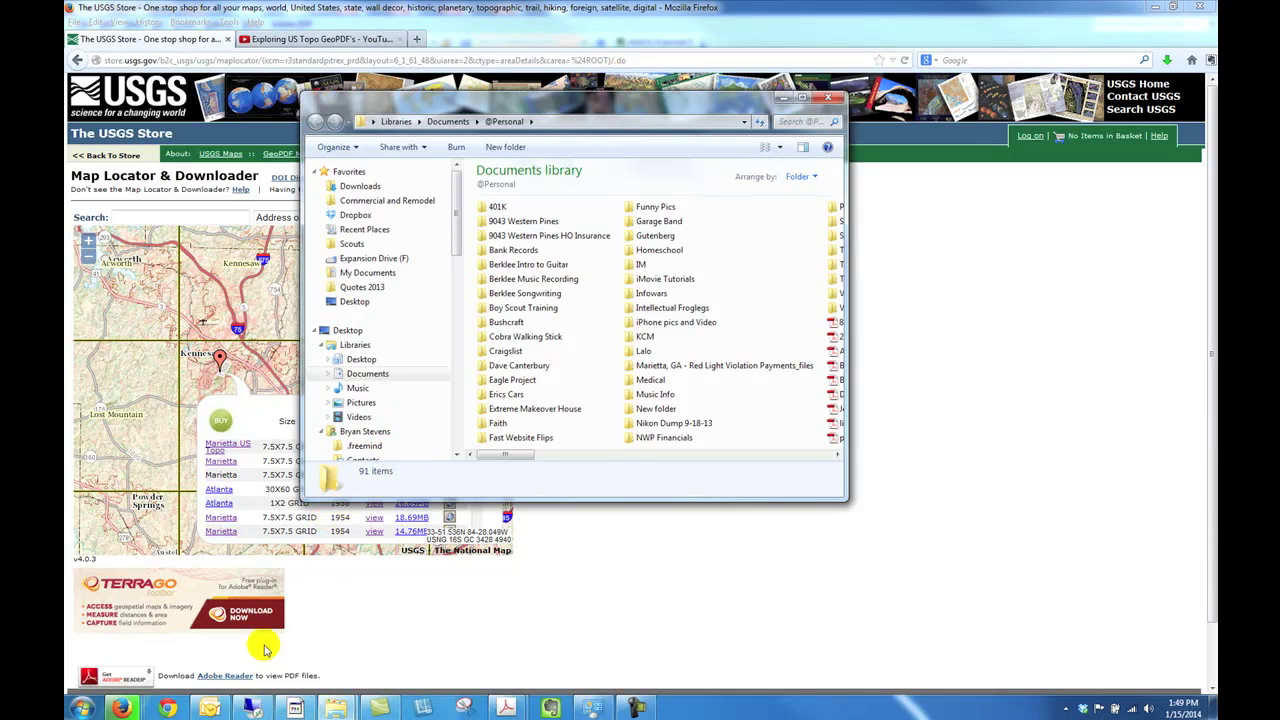
{"action": "mouse_move", "coordinate": [350, 708]}
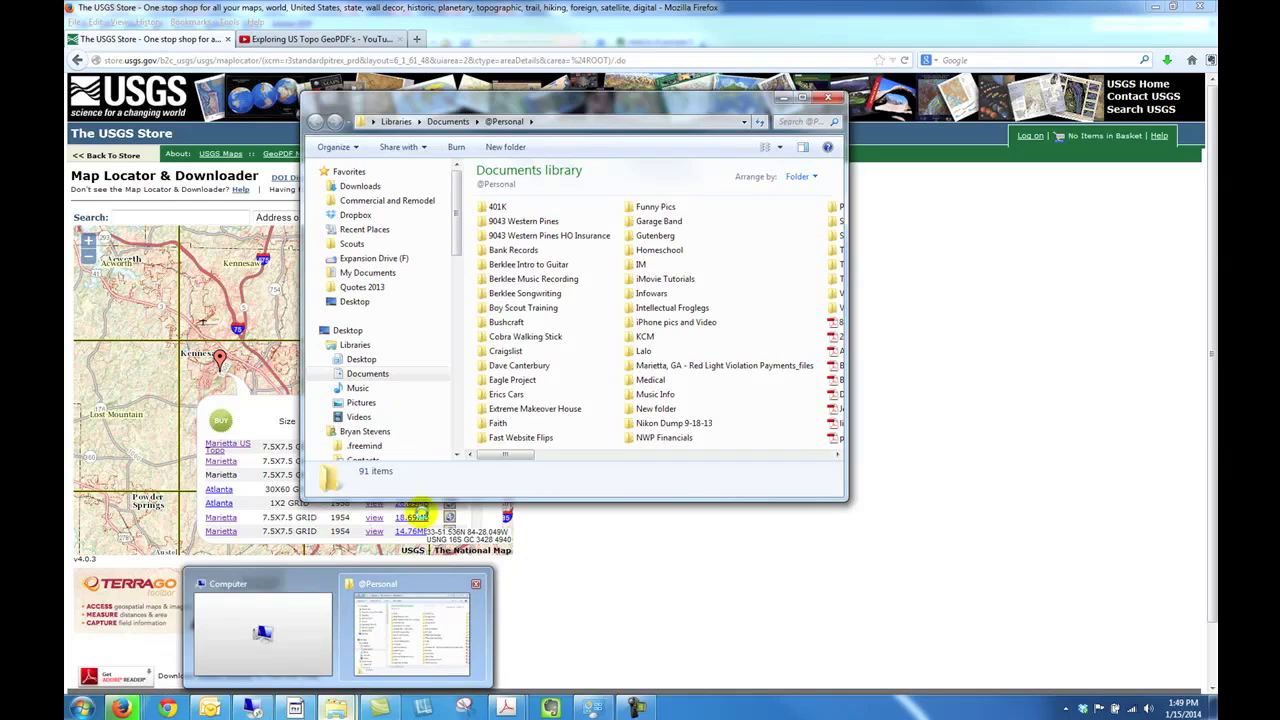
{"action": "double_click", "coordinate": [641, 266]}
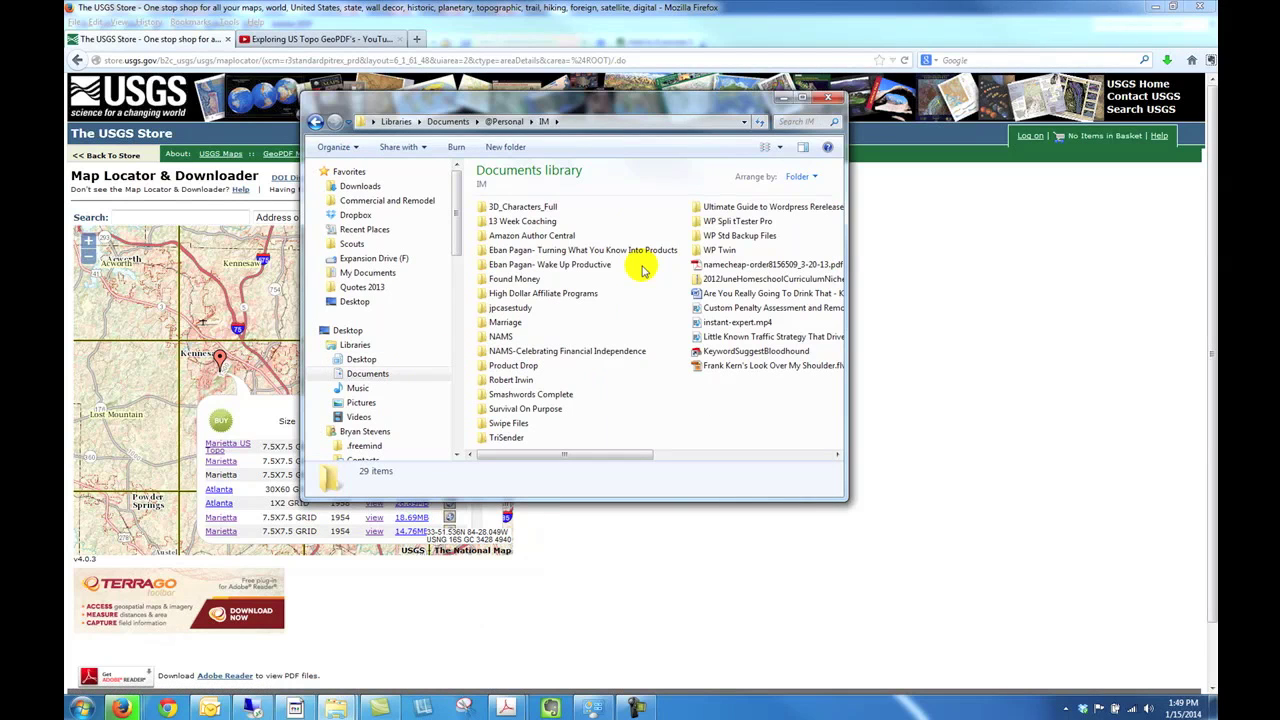
{"action": "double_click", "coordinate": [512, 410]}
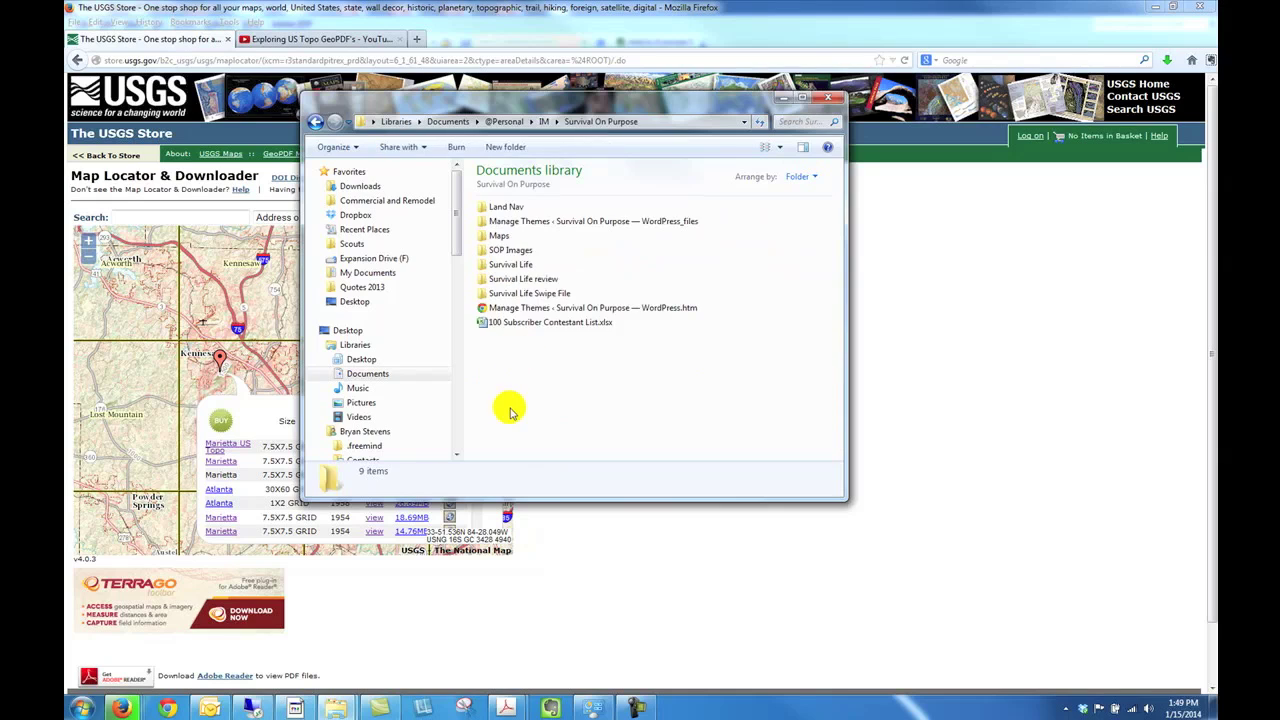
{"action": "double_click", "coordinate": [490, 240]}
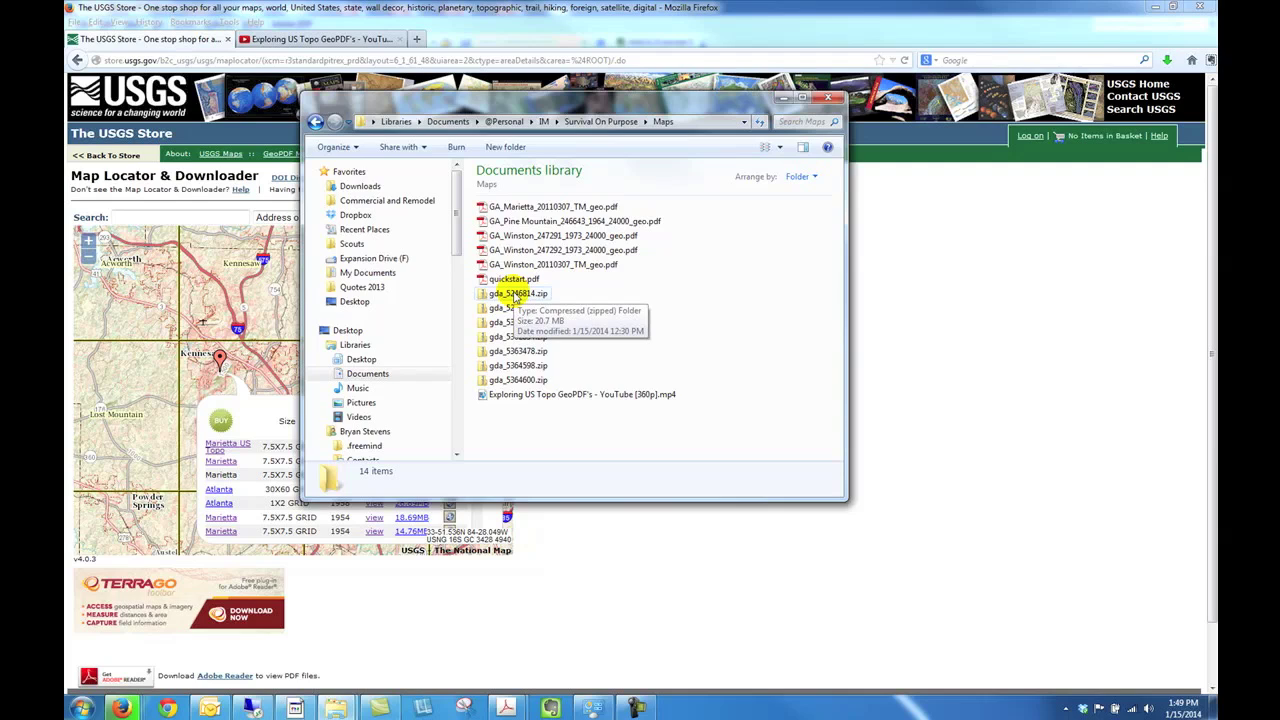
{"action": "right_click", "coordinate": [516, 294]}
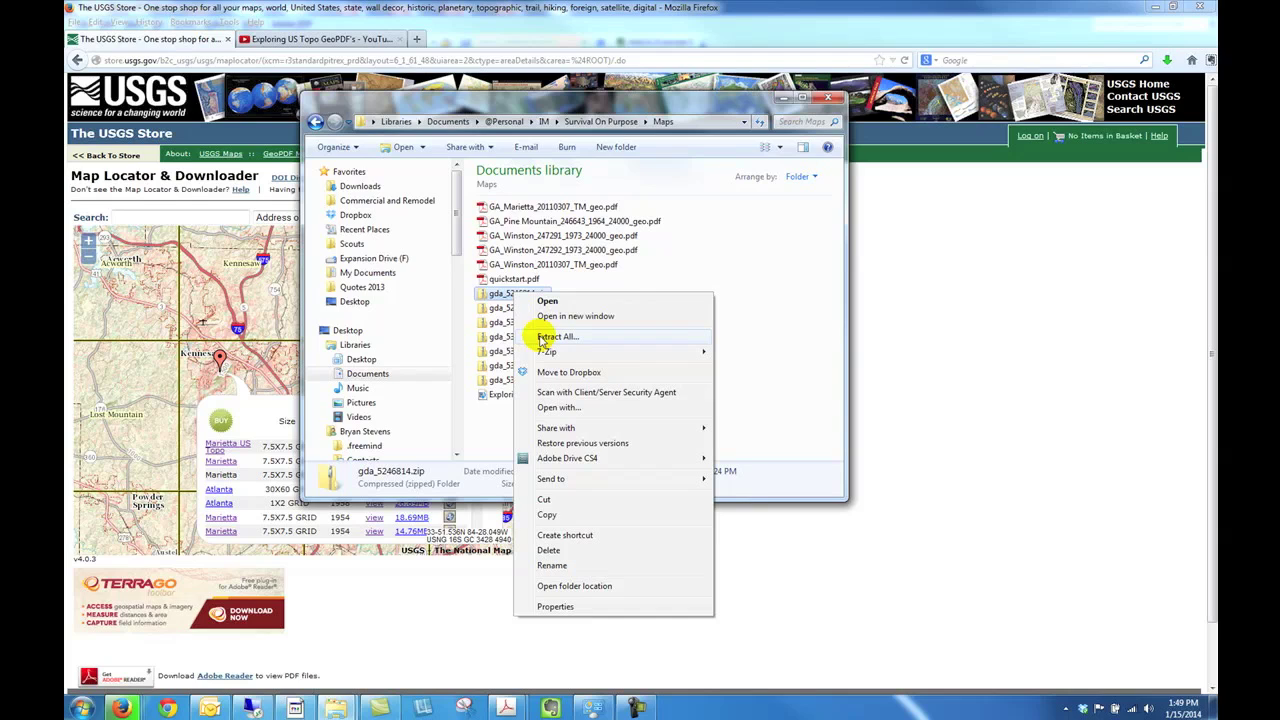
{"action": "mouse_move", "coordinate": [550, 352]}
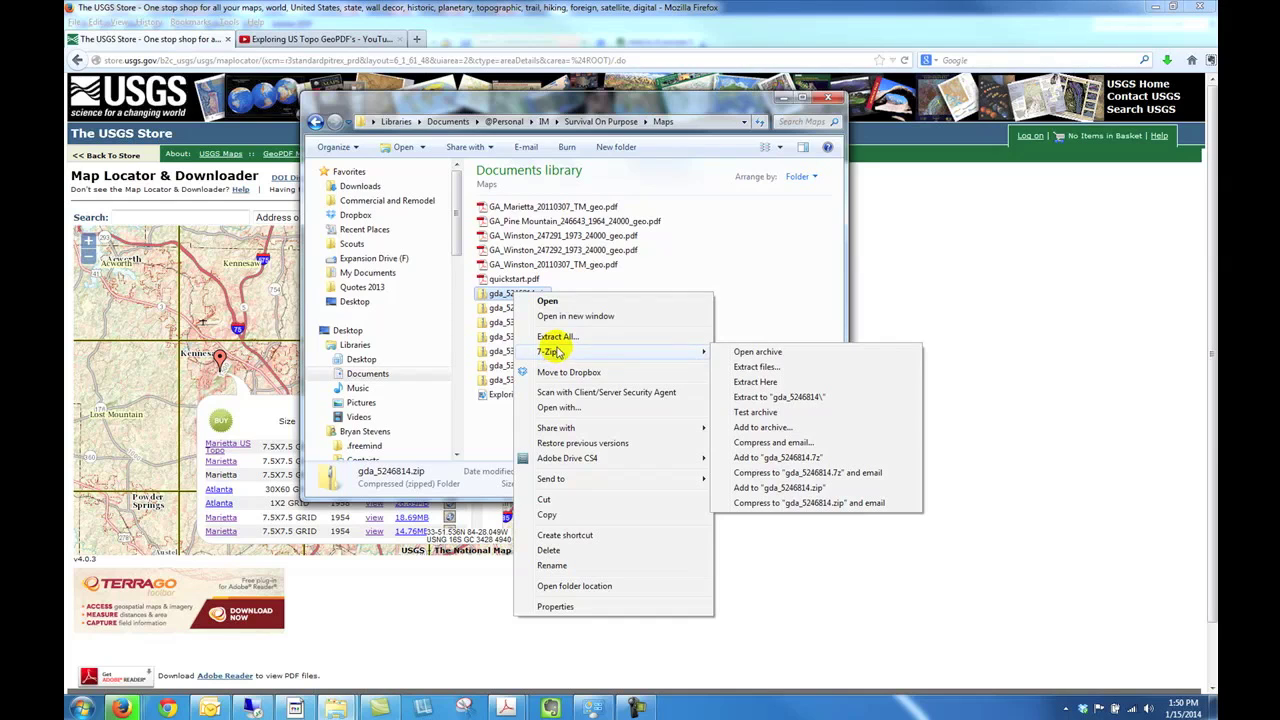
{"action": "left_click", "coordinate": [557, 336]}
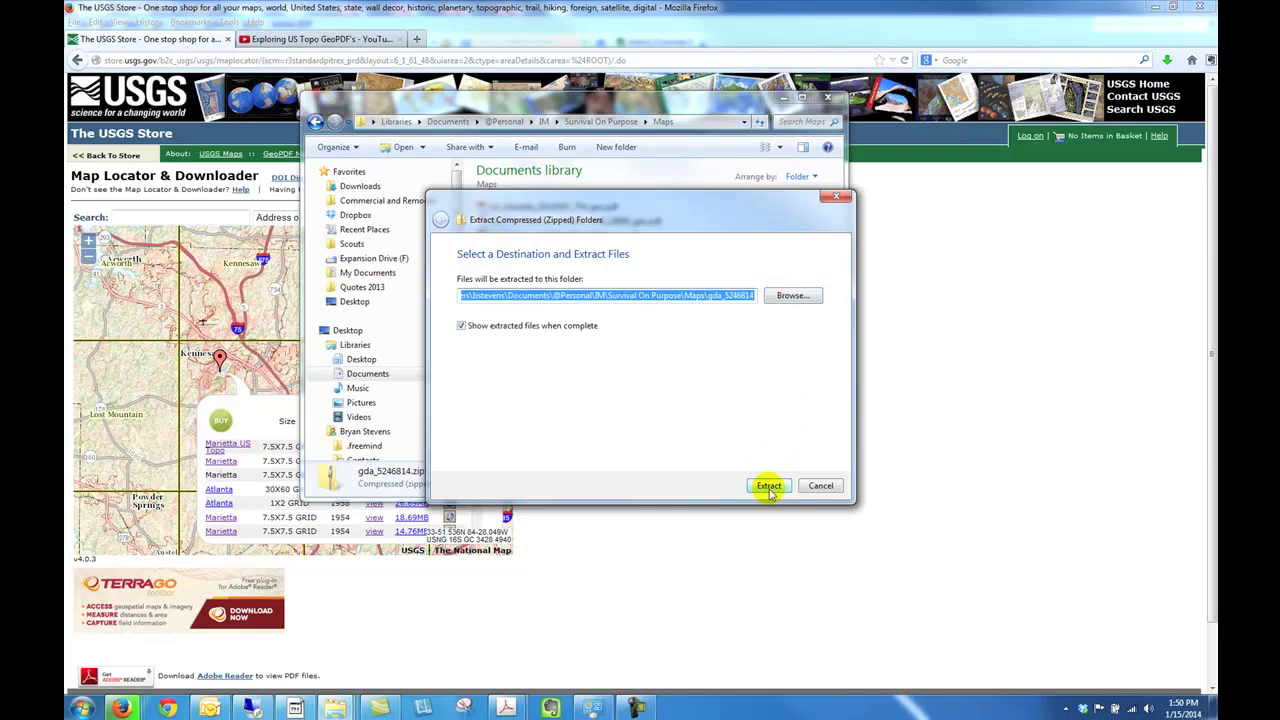
{"action": "left_click", "coordinate": [821, 486]}
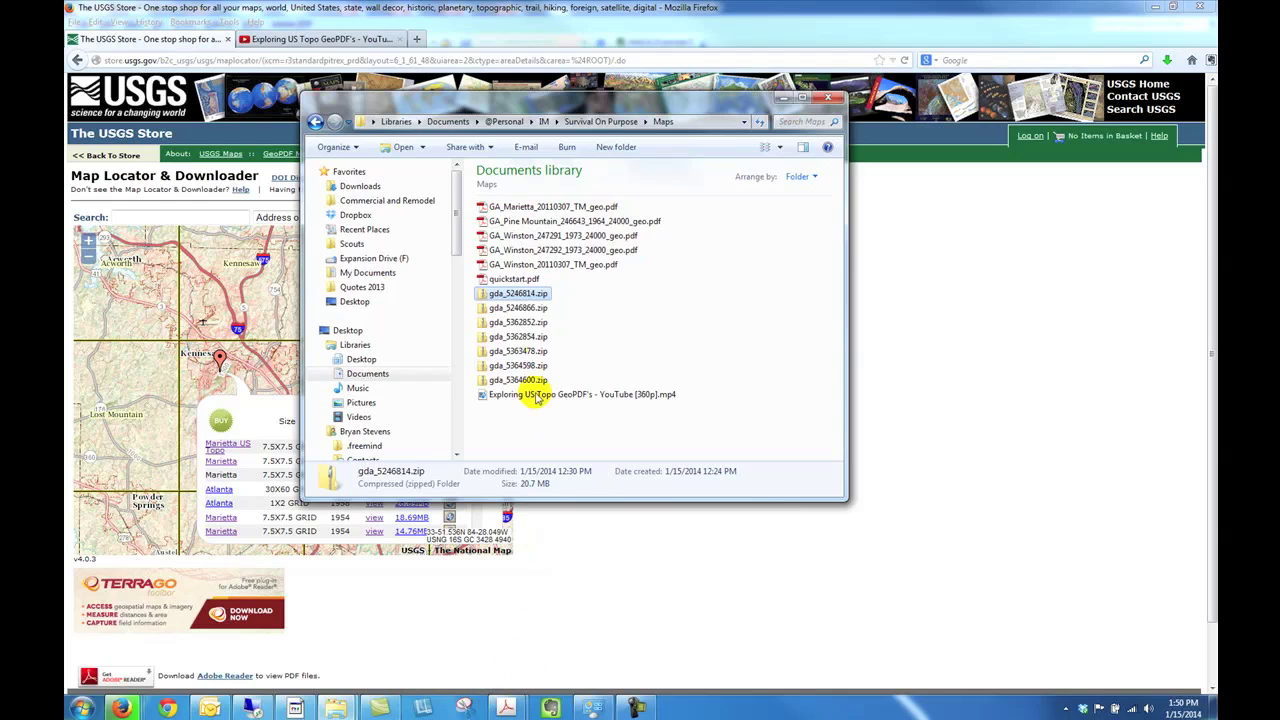
Open GA_Marietta_20110307_TM_geo.pdf from the Maps folder in Adobe Acrobat Pro
{"action": "left_click", "coordinate": [561, 207]}
{"action": "double_click", "coordinate": [556, 203]}
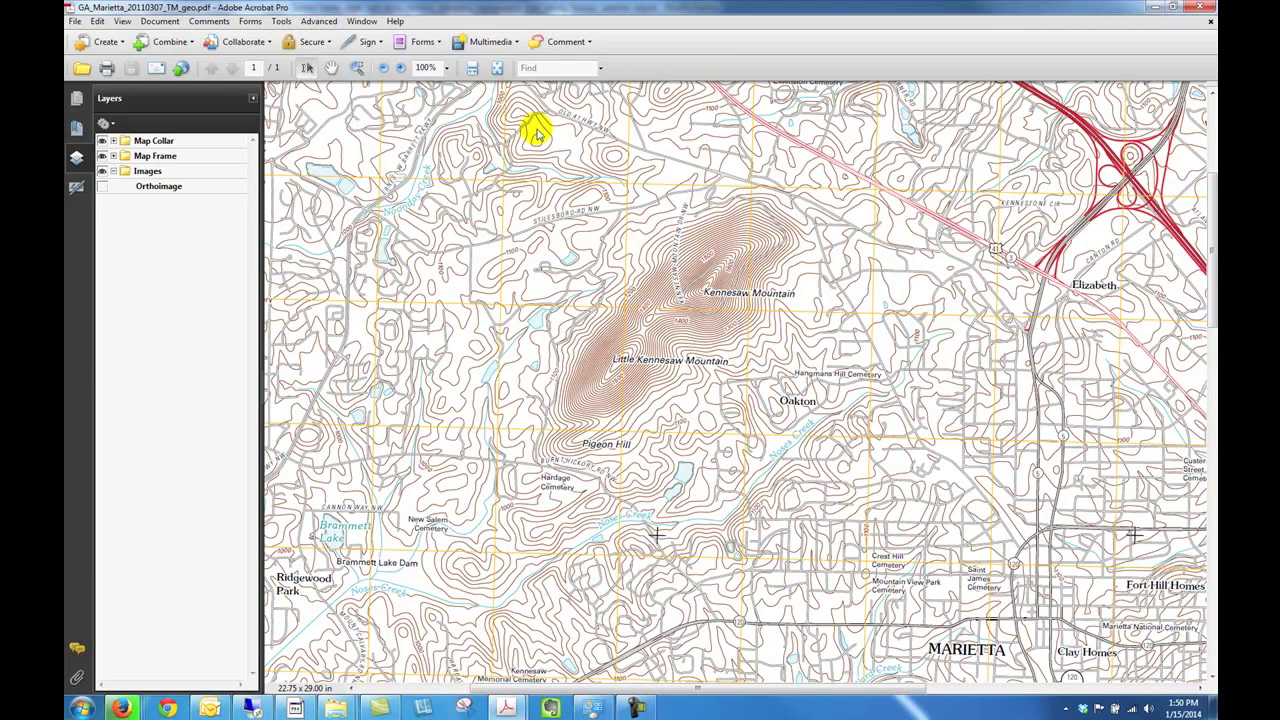
View the whole Marietta quadrangle fitted to the page, and return the zoom to 100%
{"action": "left_click", "coordinate": [446, 67]}
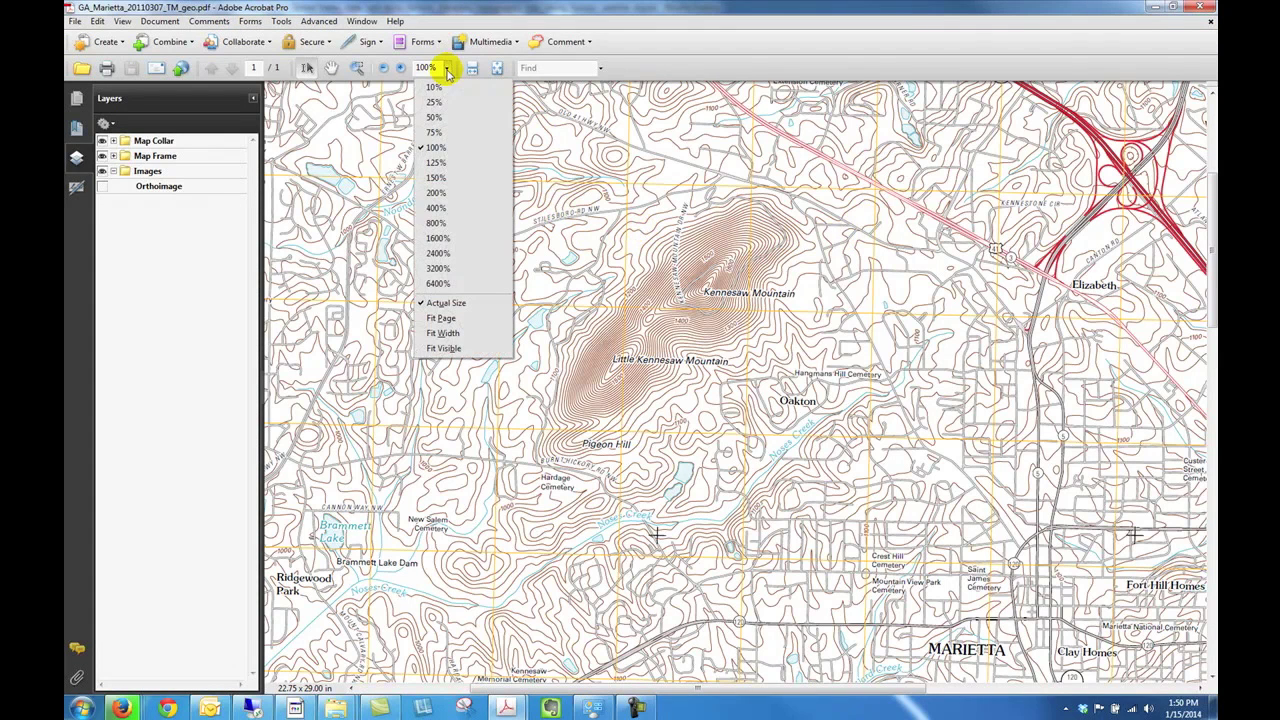
{"action": "left_click", "coordinate": [441, 318]}
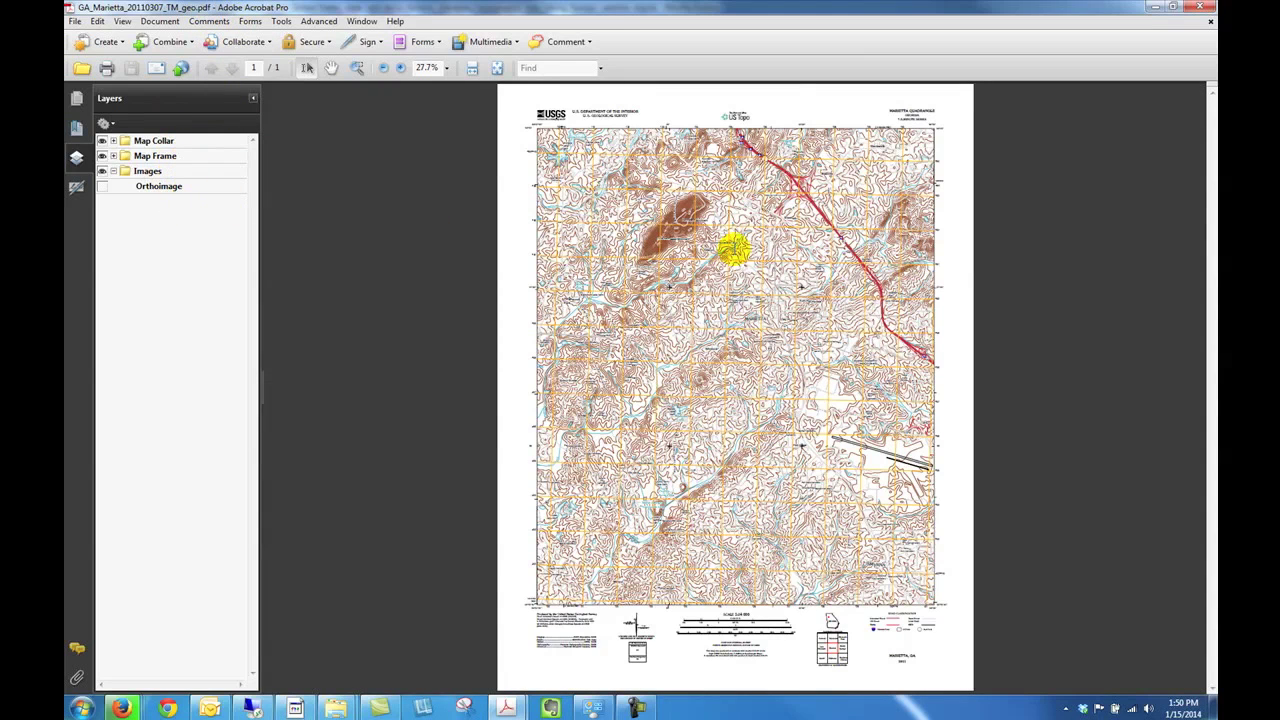
{"action": "left_click", "coordinate": [448, 68]}
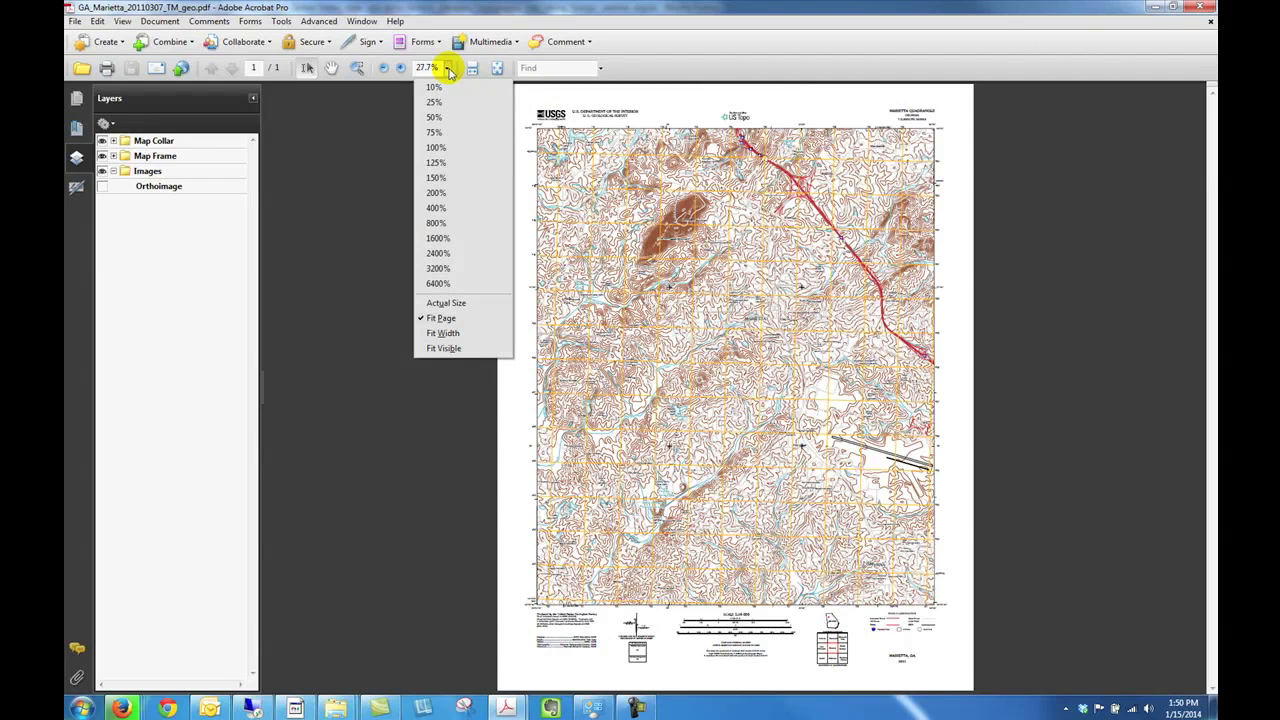
{"action": "left_click", "coordinate": [444, 148]}
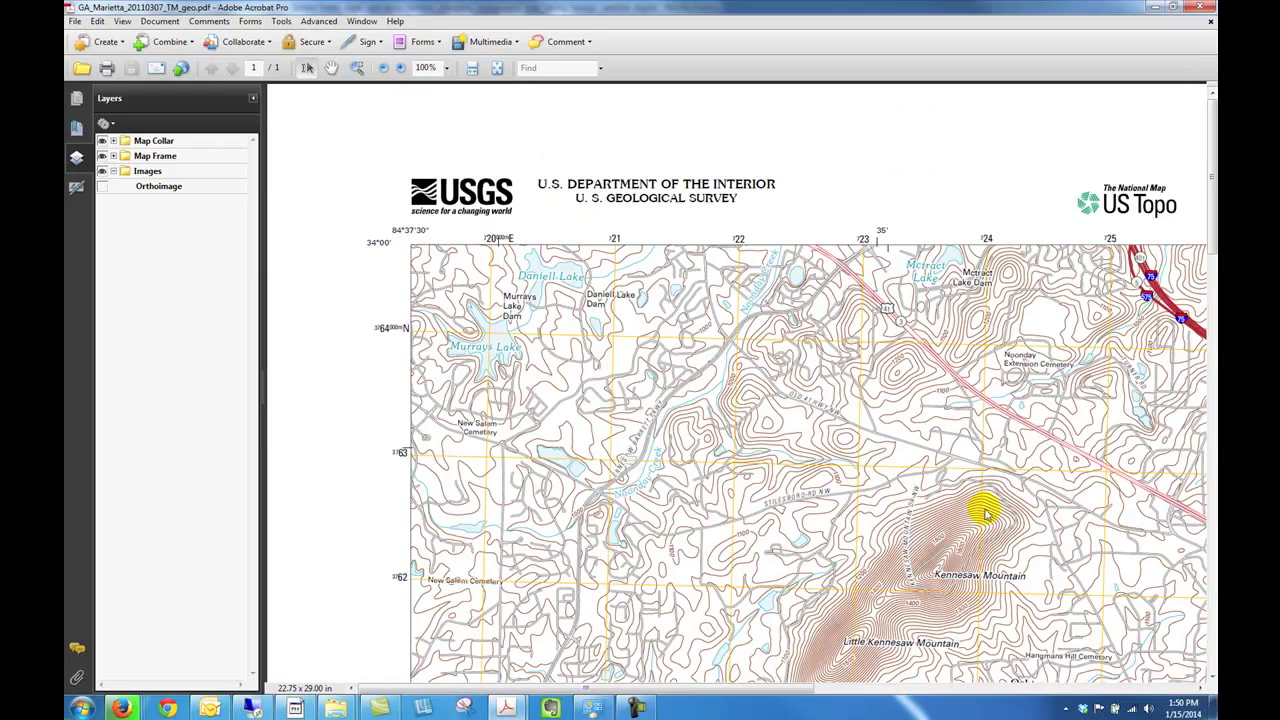
Examine the contours, roads and creeks around Kennesaw Mountain and the USGS header along the map's upper edge
{"action": "left_click_drag", "start_coordinate": [731, 690], "coordinate": [779, 686]}
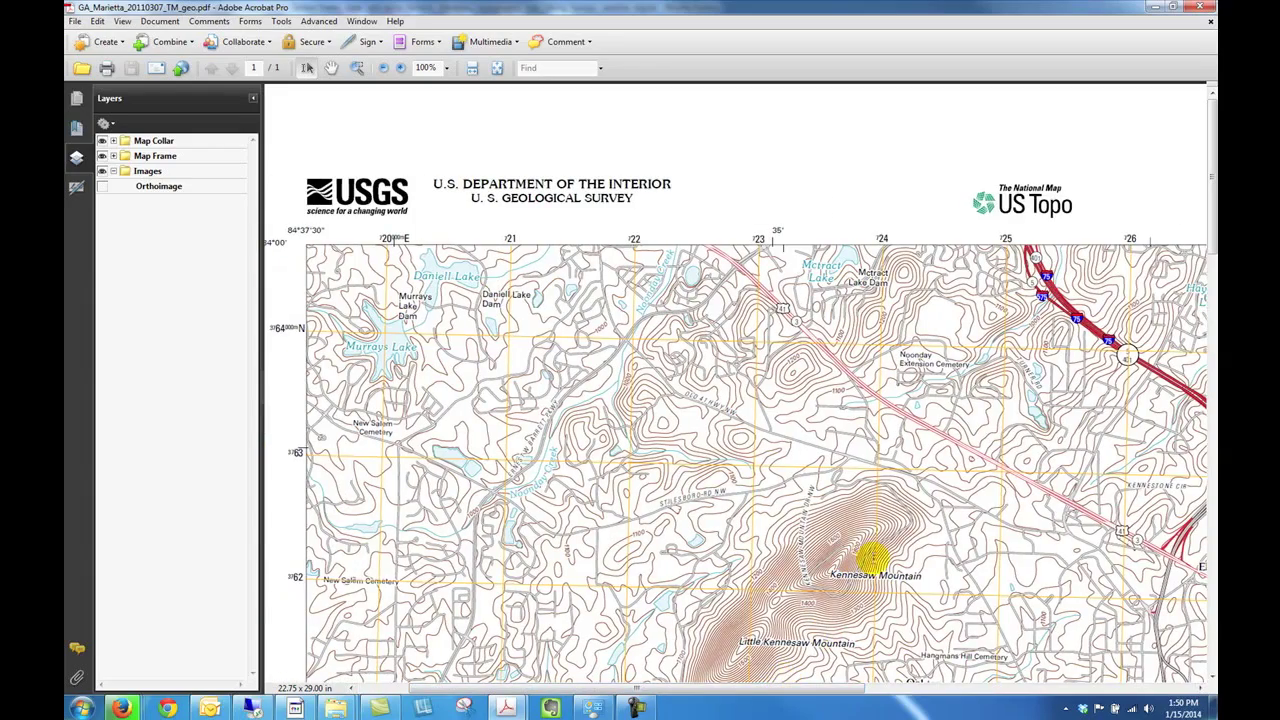
{"action": "left_click_drag", "start_coordinate": [1210, 160], "coordinate": [1211, 224]}
{"action": "right_click", "coordinate": [803, 305]}
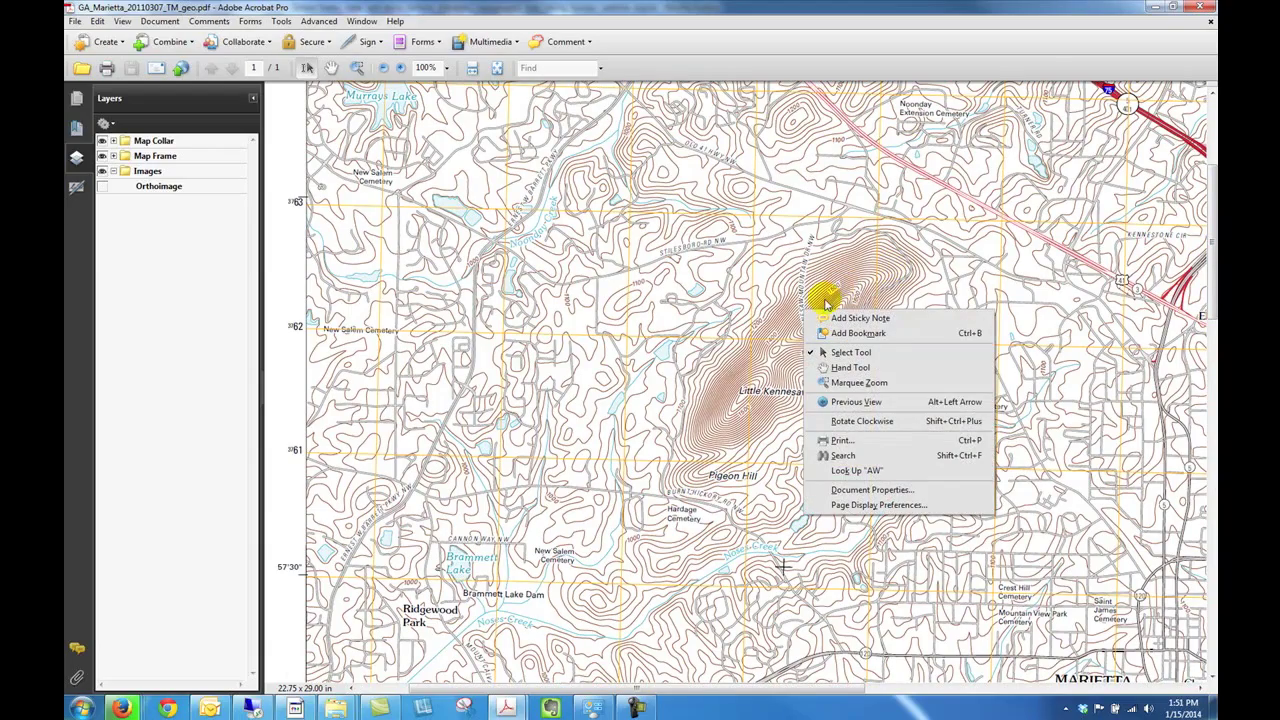
{"action": "right_click", "coordinate": [996, 305]}
{"action": "left_click", "coordinate": [968, 345]}
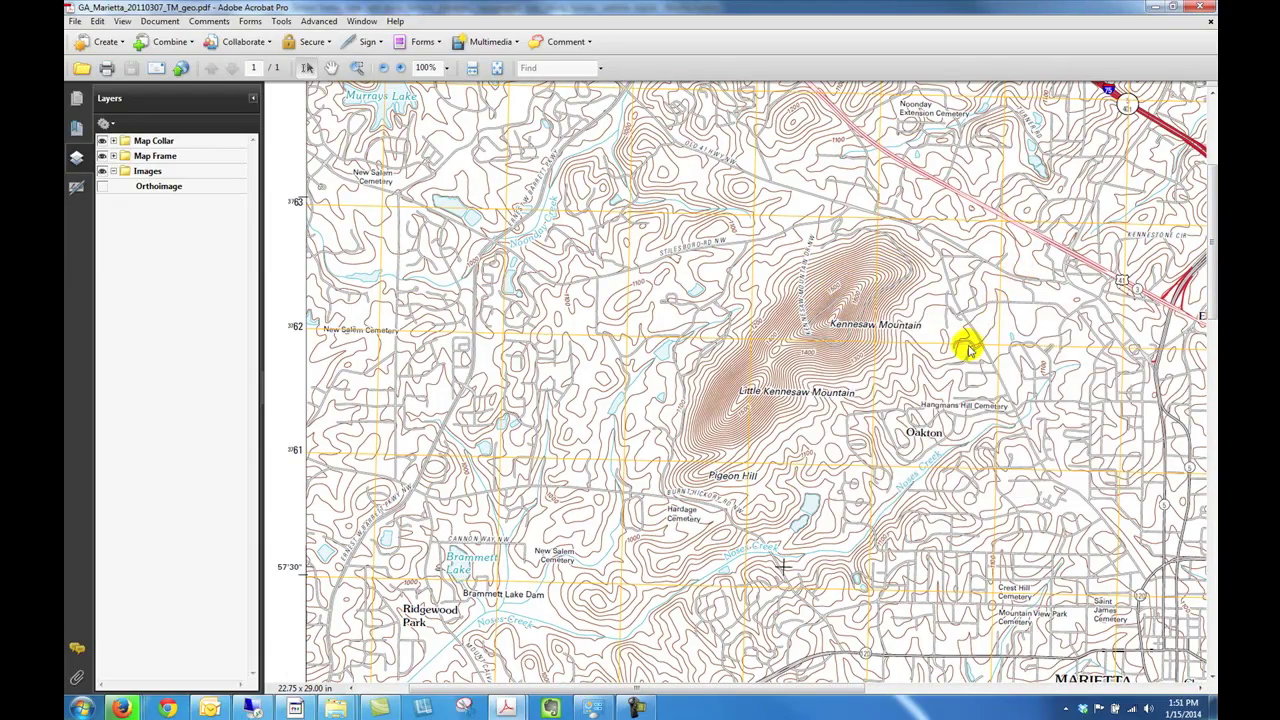
{"action": "left_click_drag", "start_coordinate": [1211, 236], "coordinate": [1210, 122]}
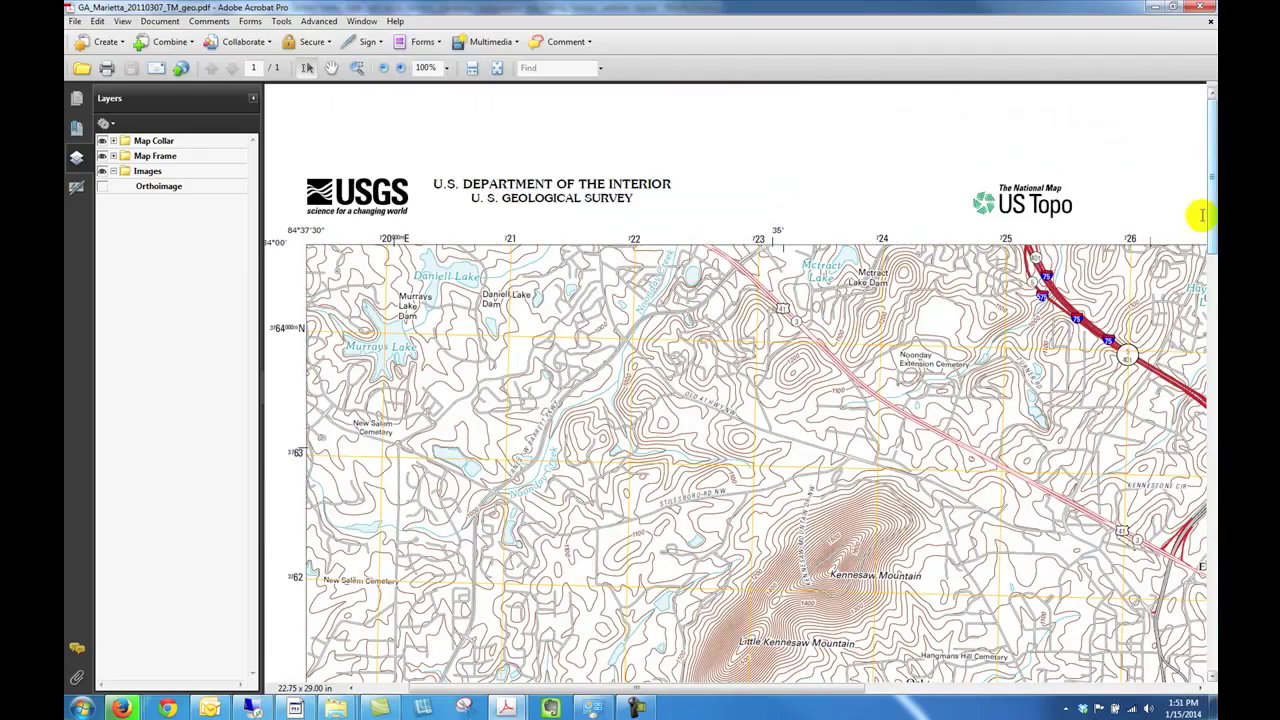
{"action": "left_click_drag", "start_coordinate": [1209, 165], "coordinate": [1211, 178]}
{"action": "scroll", "coordinate": [785, 677], "scroll_direction": "down", "scroll_amount": 1}
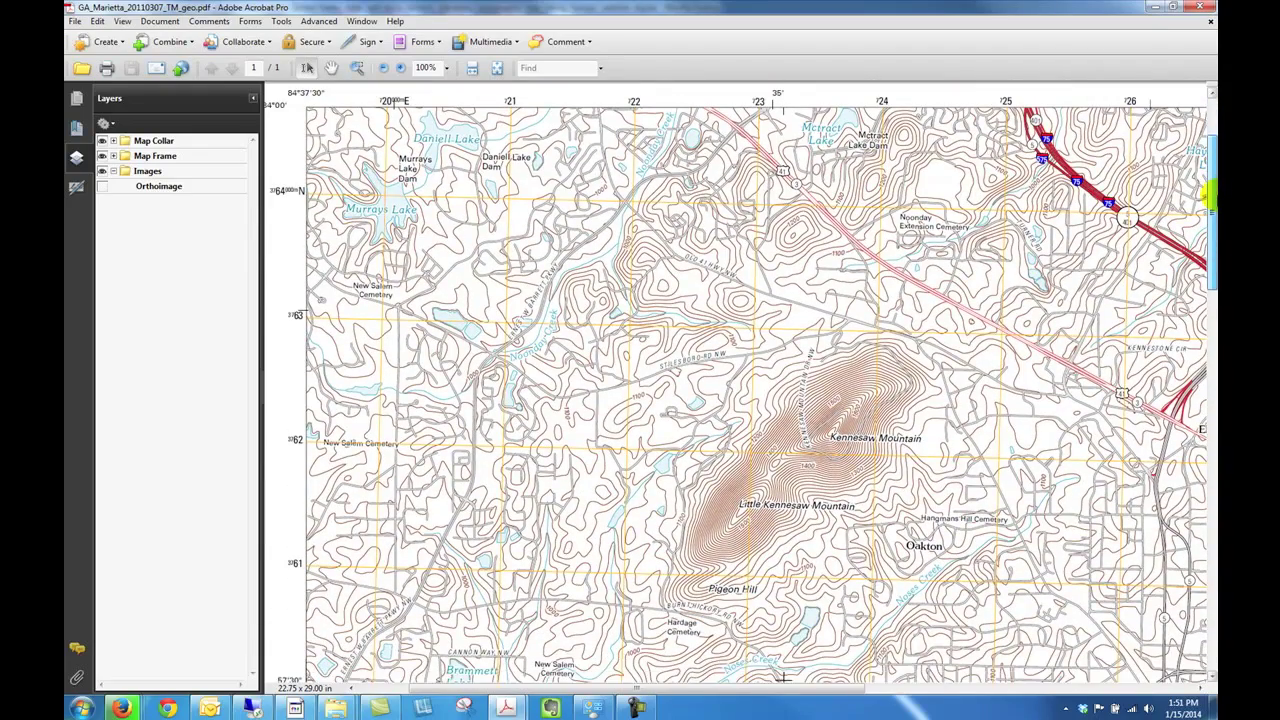
{"action": "scroll", "coordinate": [785, 677], "scroll_direction": "down", "scroll_amount": 10}
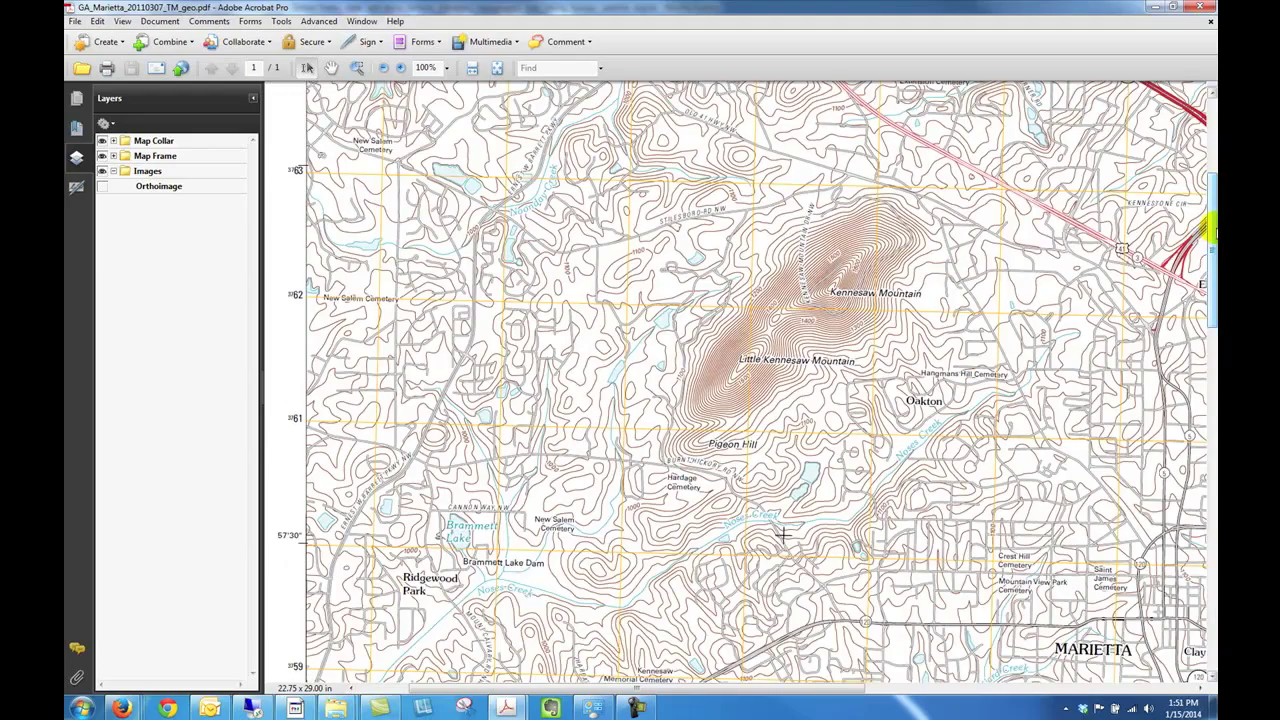
{"action": "left_click_drag", "start_coordinate": [1210, 228], "coordinate": [1195, 144]}
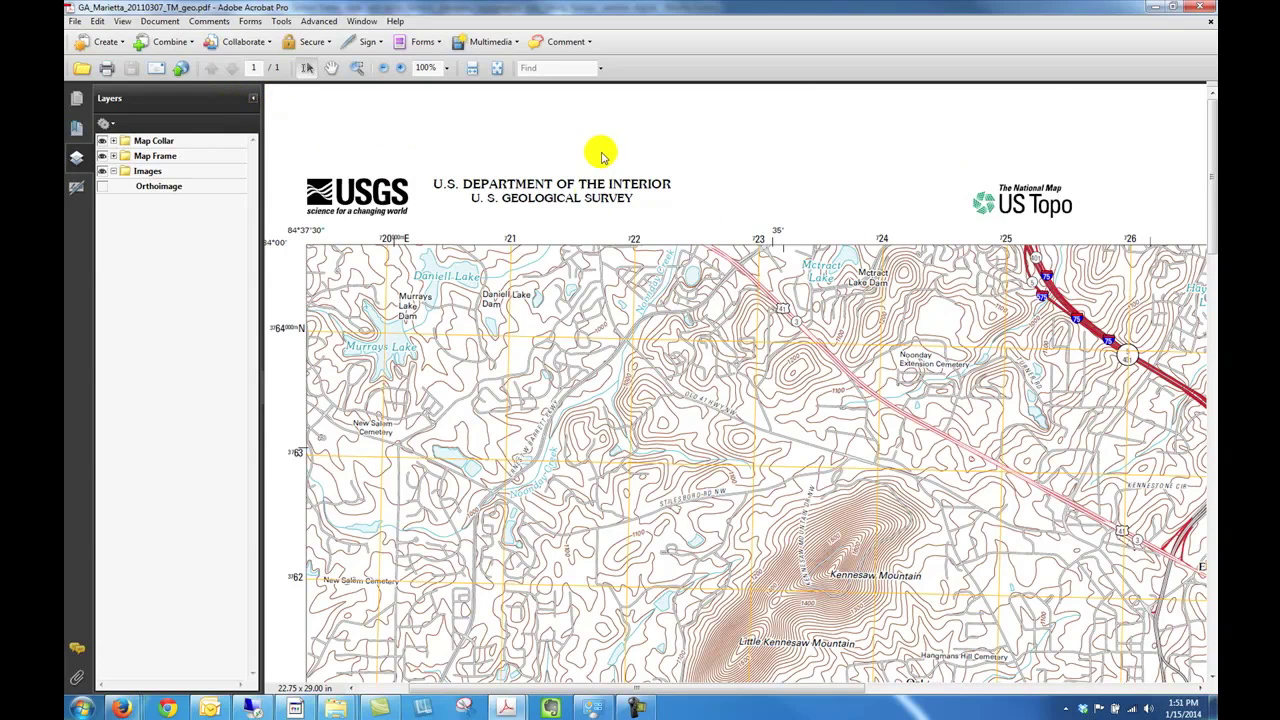
Switch to Windows Explorer to review the map files in the Maps folder, and return to the Marietta map in Acrobat
{"action": "mouse_move", "coordinate": [335, 708]}
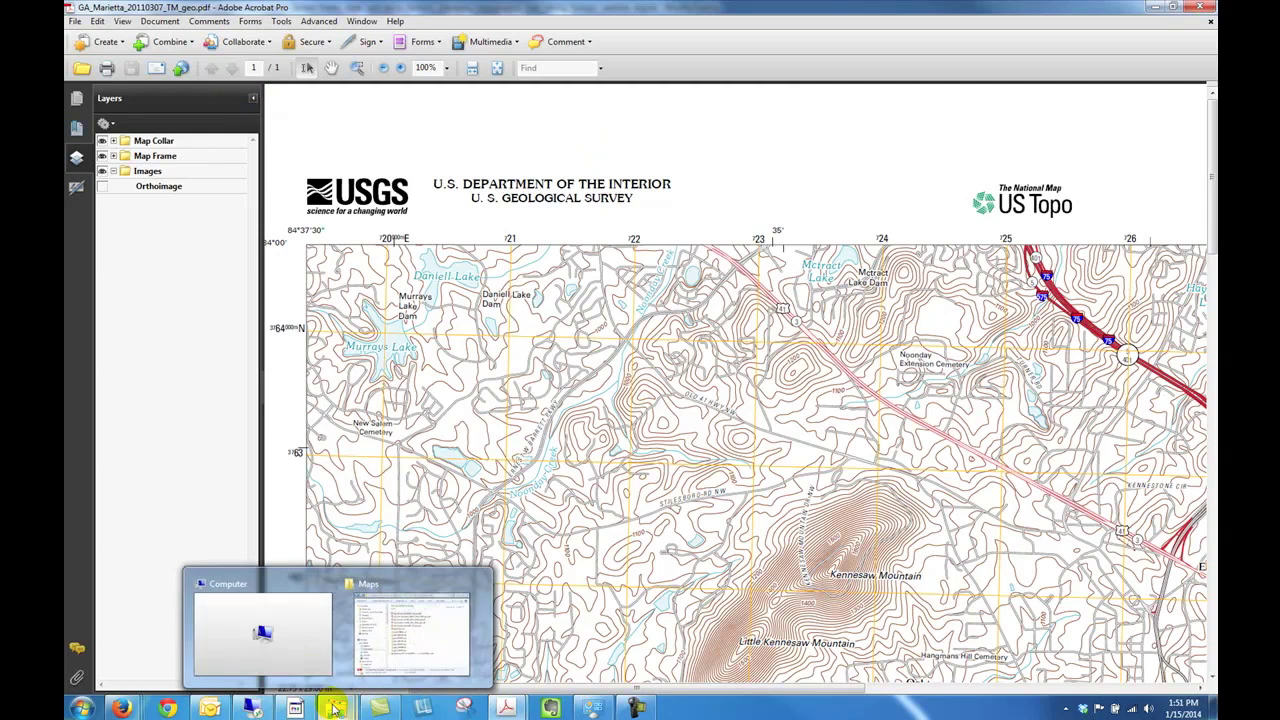
{"action": "left_click", "coordinate": [400, 636]}
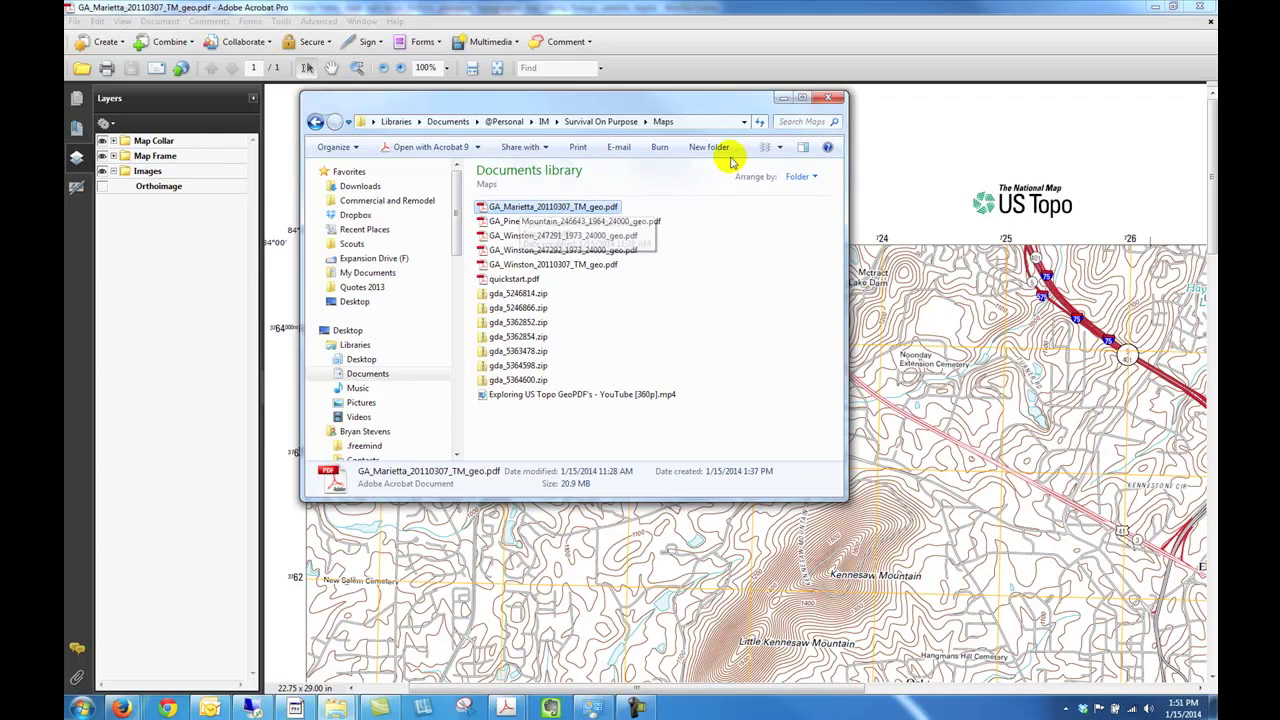
{"action": "left_click", "coordinate": [782, 98]}
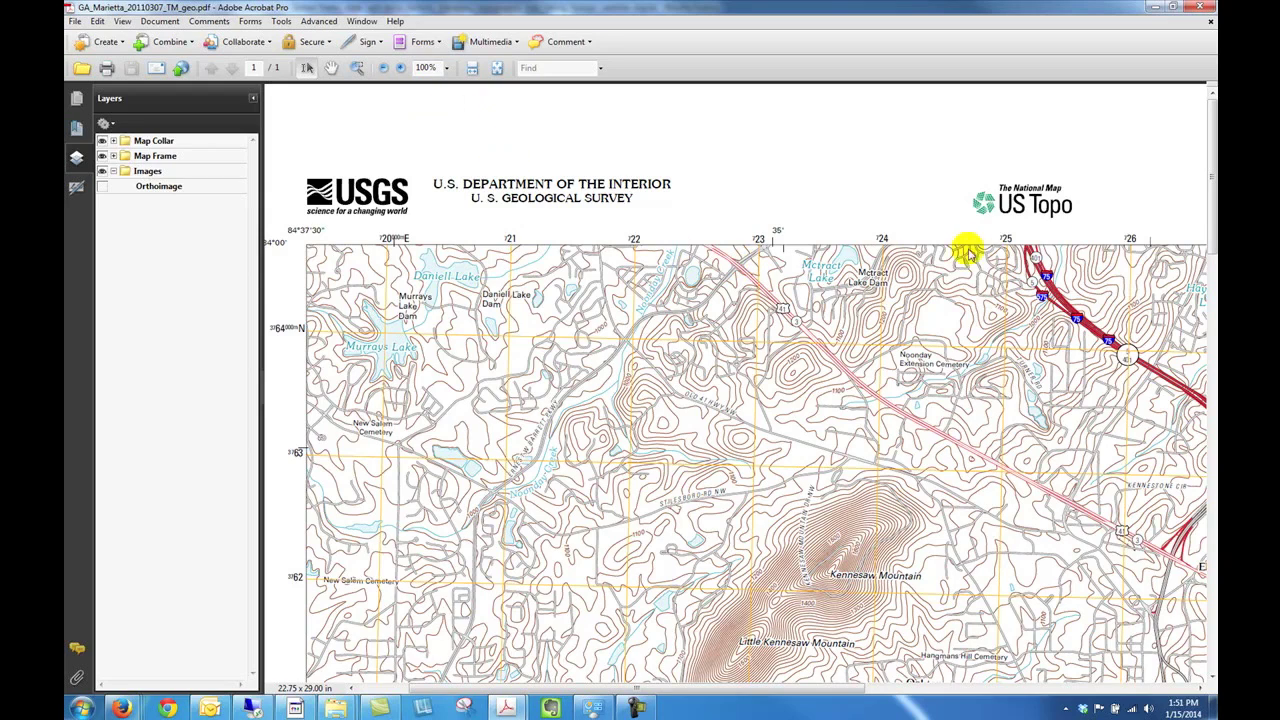
Frame Kennesaw Mountain, Little Kennesaw Mountain and Pigeon Hill in the map view for printing
{"action": "scroll", "coordinate": [1210, 190], "scroll_direction": "down", "scroll_amount": 5}
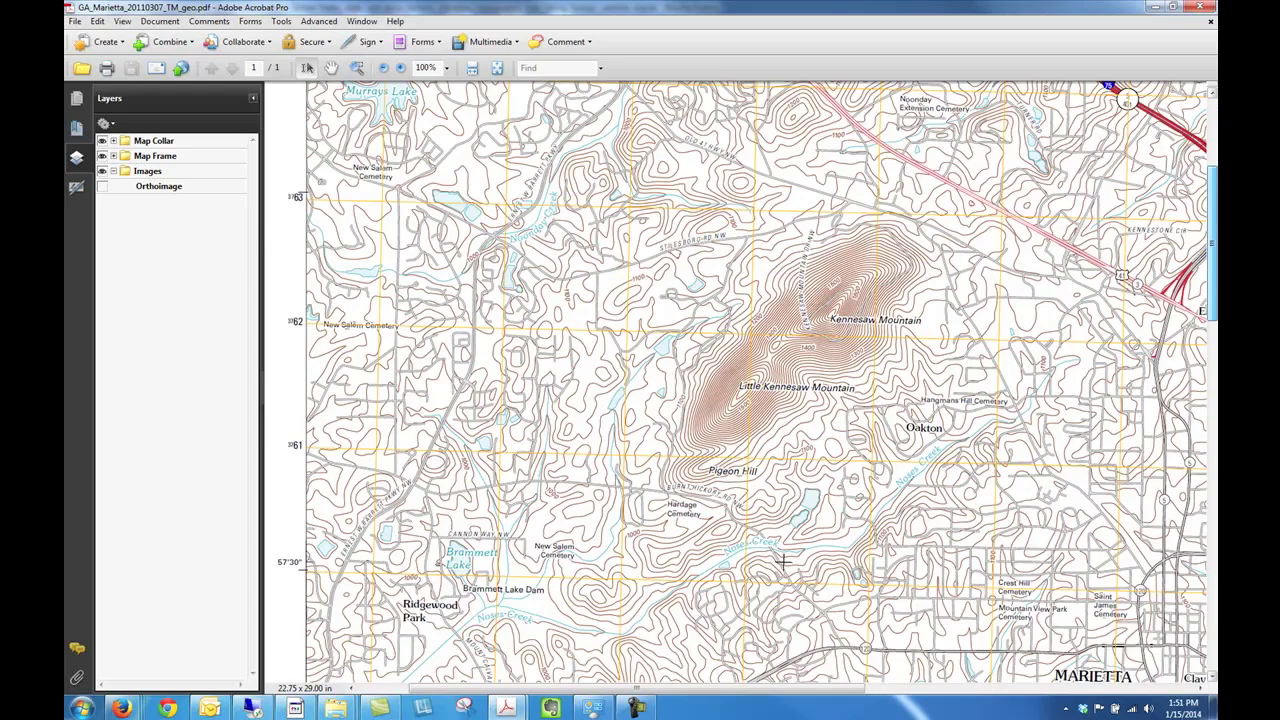
{"action": "scroll", "coordinate": [741, 383], "scroll_direction": "up", "scroll_amount": 2}
{"action": "scroll", "coordinate": [741, 383], "scroll_direction": "down", "scroll_amount": 1}
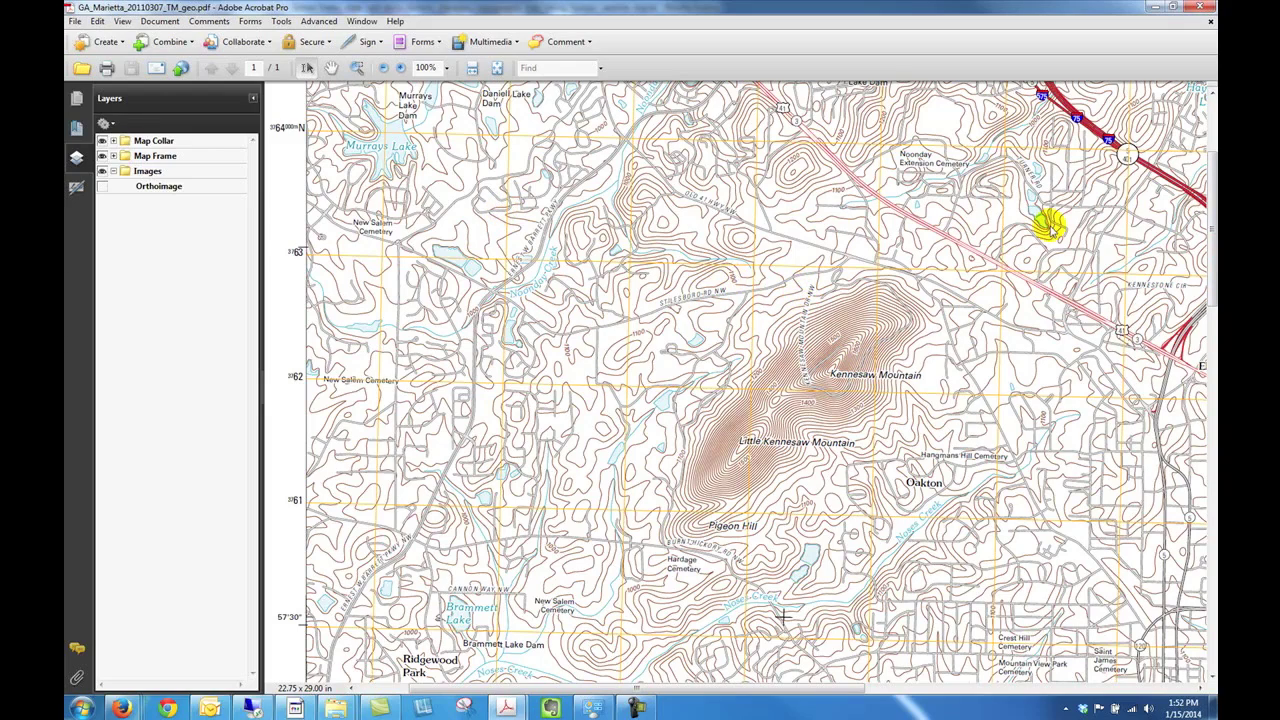
{"action": "scroll", "coordinate": [1207, 213], "scroll_direction": "down", "scroll_amount": 2}
{"action": "scroll", "coordinate": [1206, 208], "scroll_direction": "up", "scroll_amount": 2}
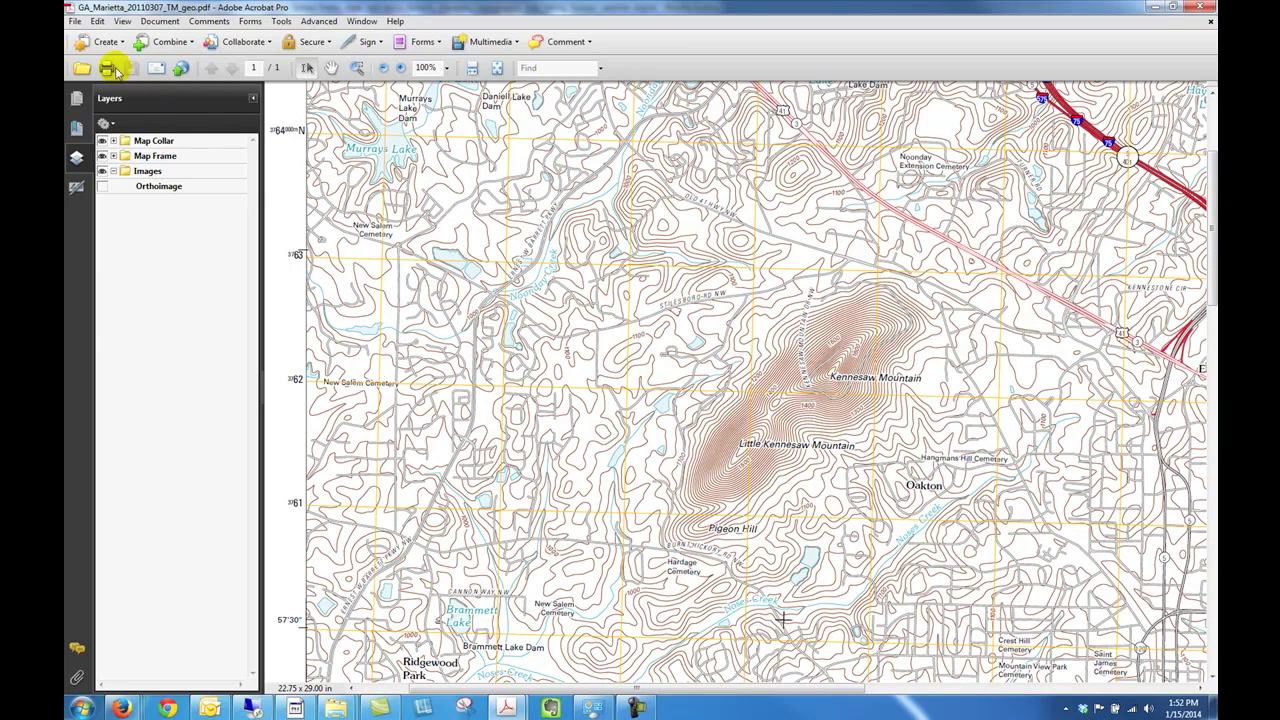
Open the print settings and review the HP Officejet 6500 printer's layout, paper and quality properties
{"action": "left_click", "coordinate": [75, 21]}
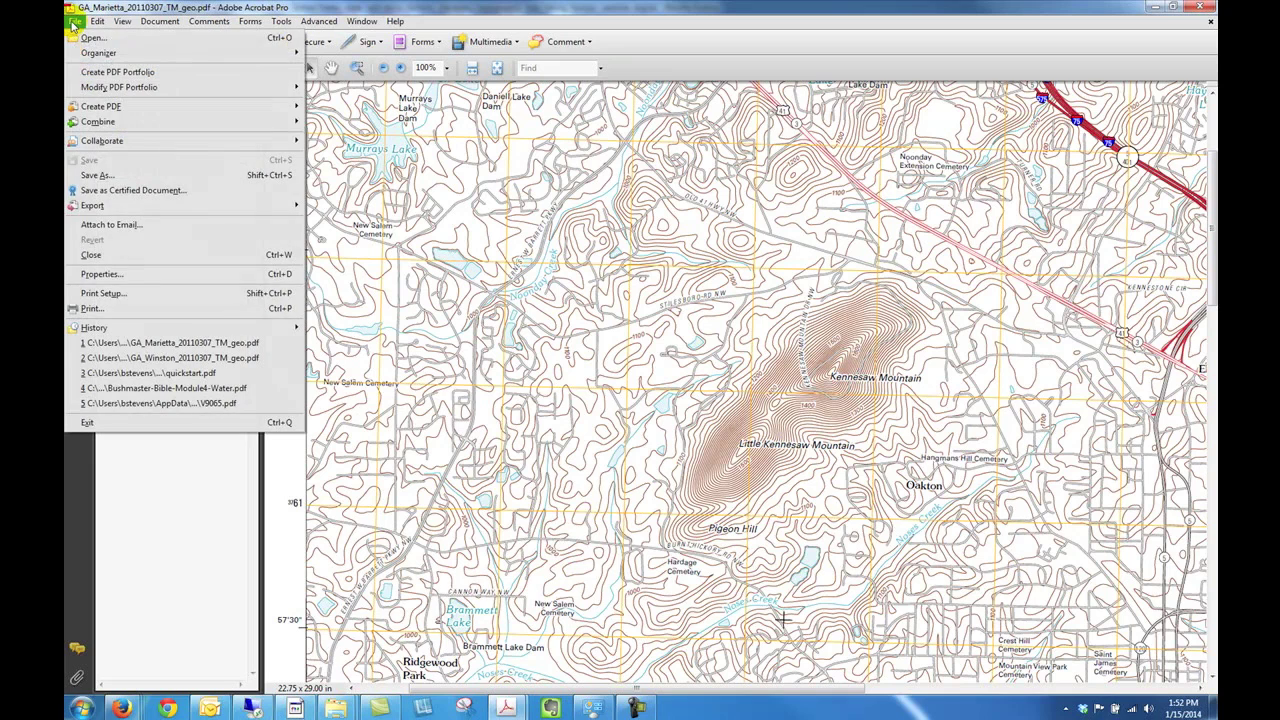
{"action": "left_click", "coordinate": [92, 308]}
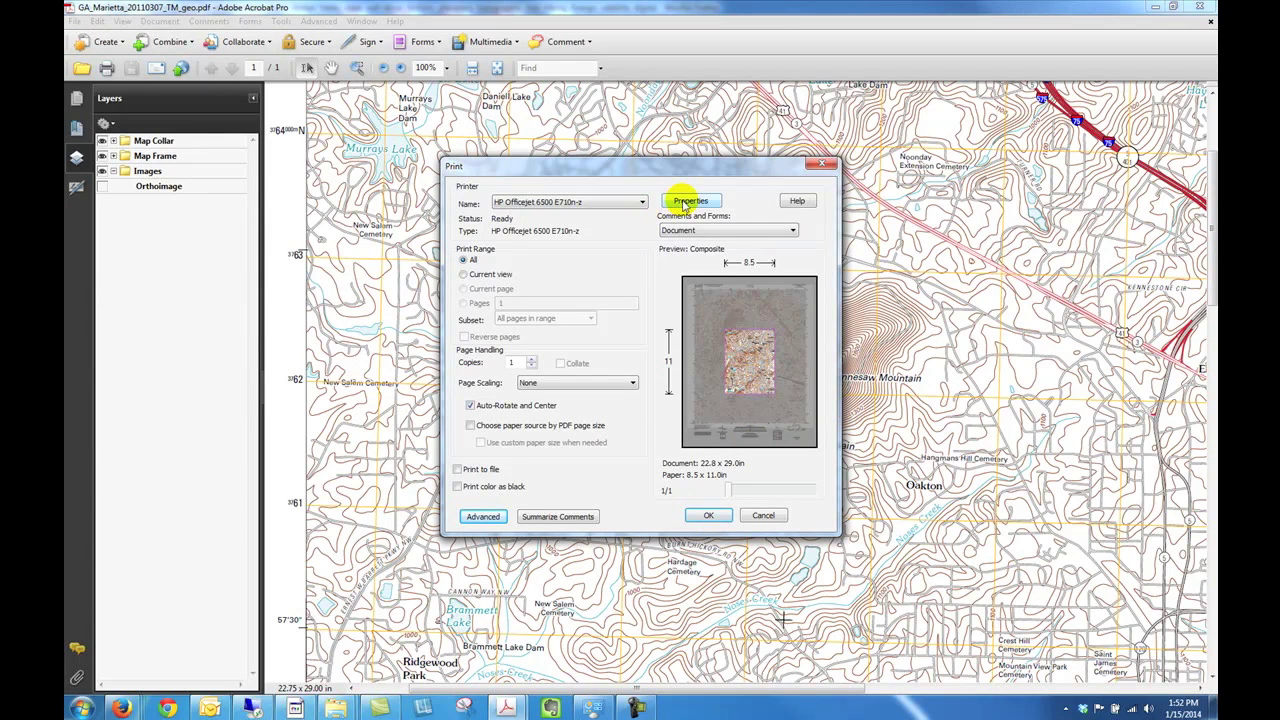
{"action": "left_click", "coordinate": [690, 201]}
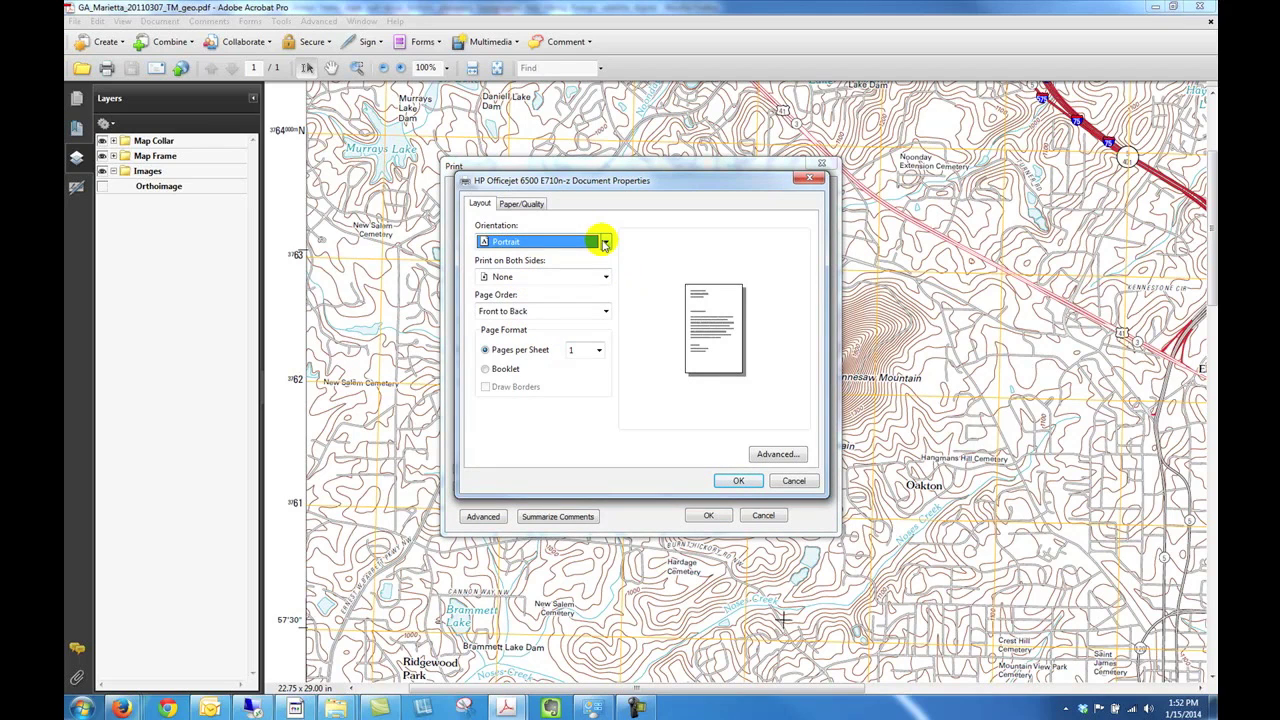
{"action": "left_click", "coordinate": [527, 203]}
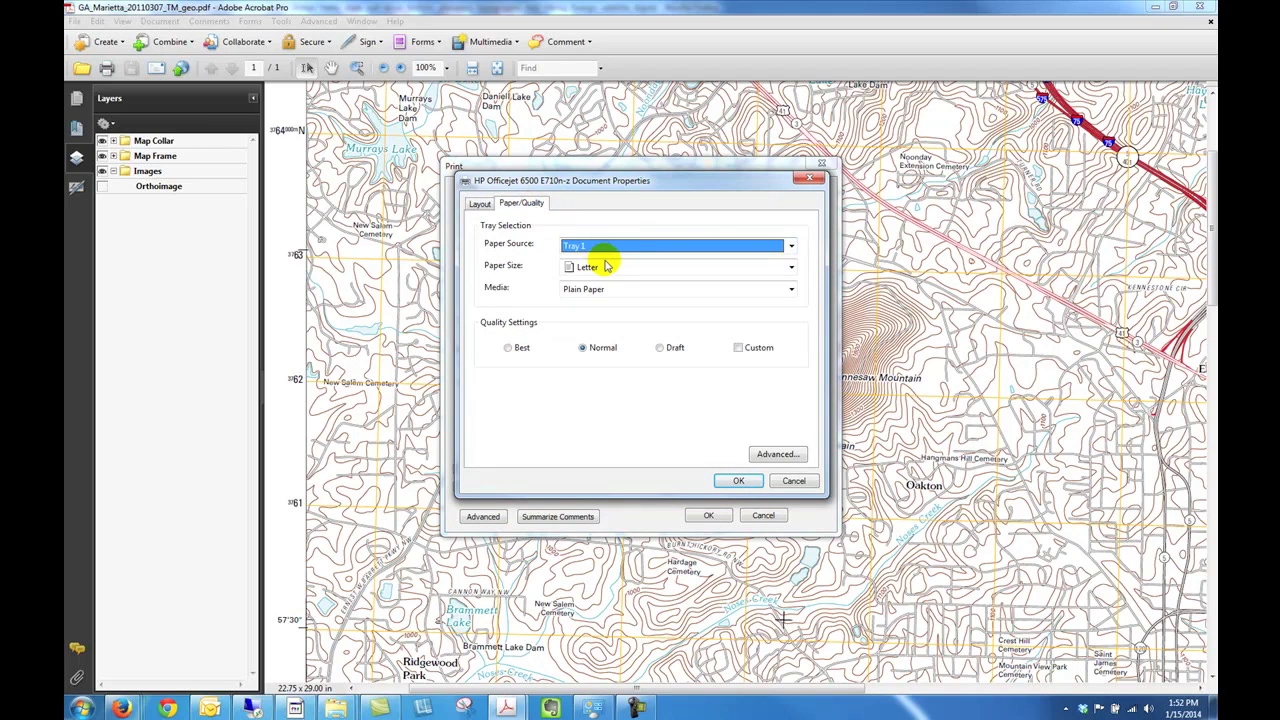
{"action": "left_click", "coordinate": [738, 480]}
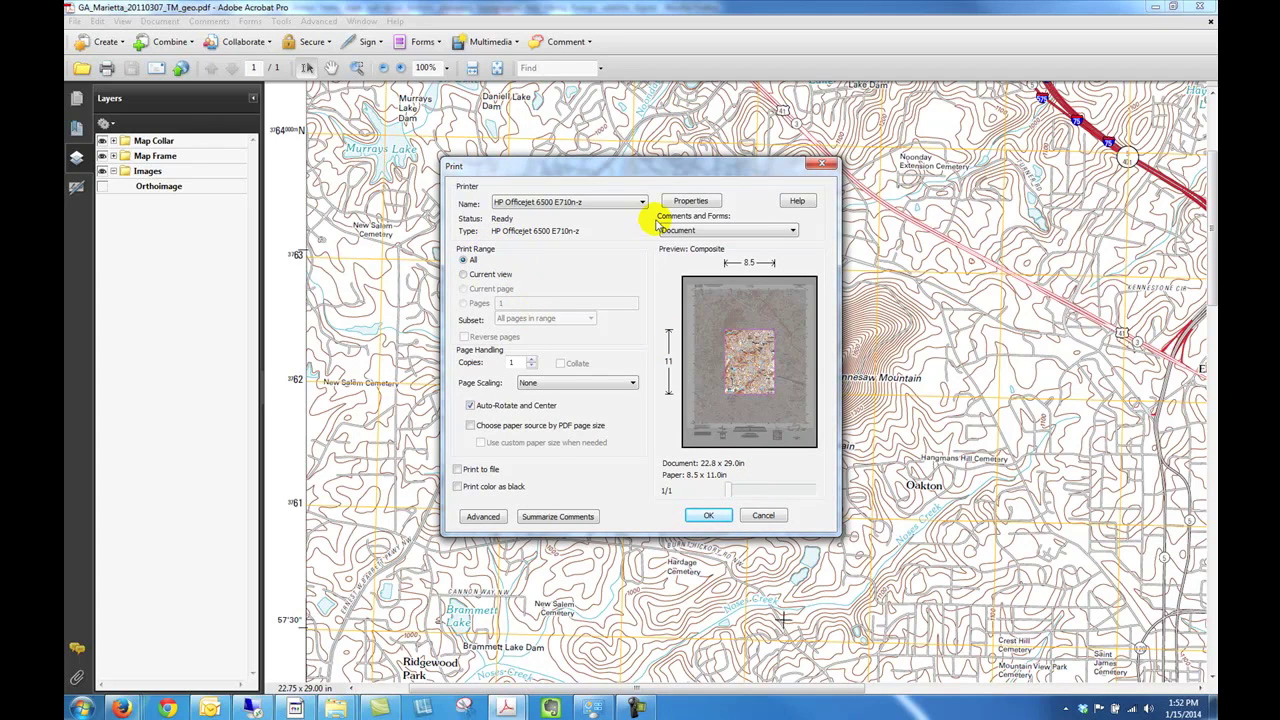
Choose Document for Comments and Forms and None for Page Scaling in the print settings
{"action": "left_click", "coordinate": [795, 231]}
{"action": "left_click", "coordinate": [714, 242]}
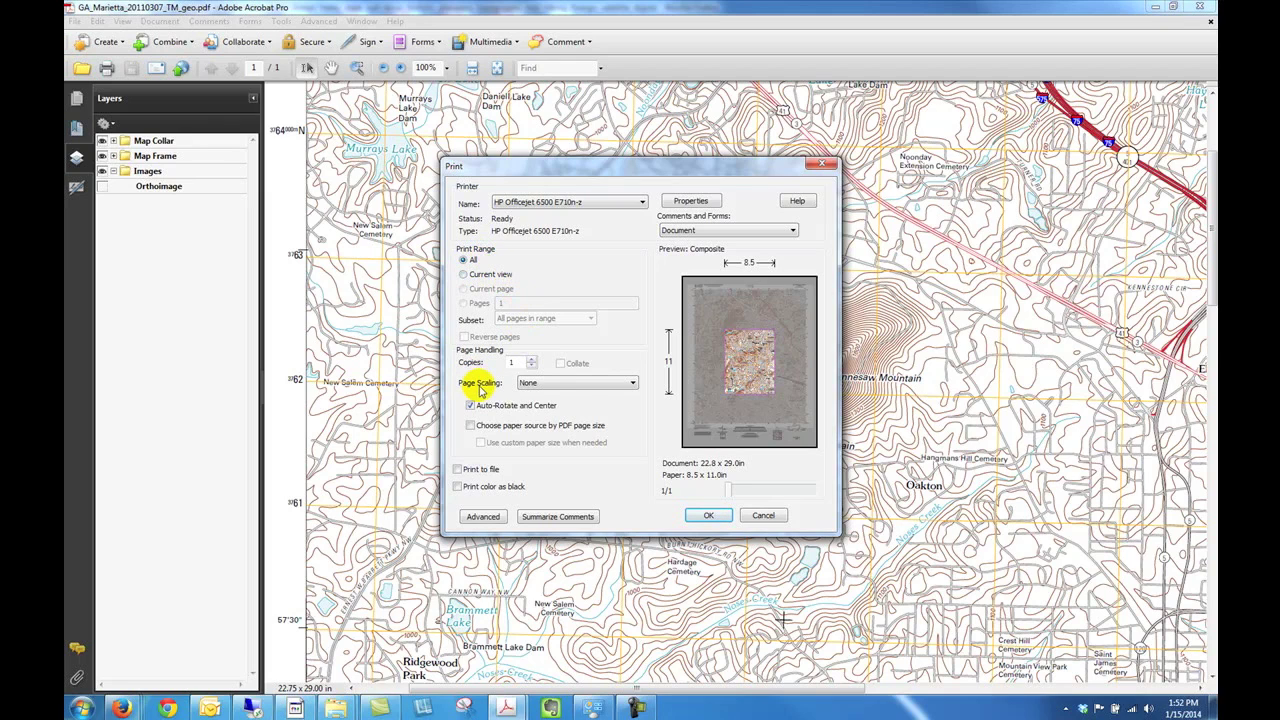
{"action": "left_click", "coordinate": [629, 383]}
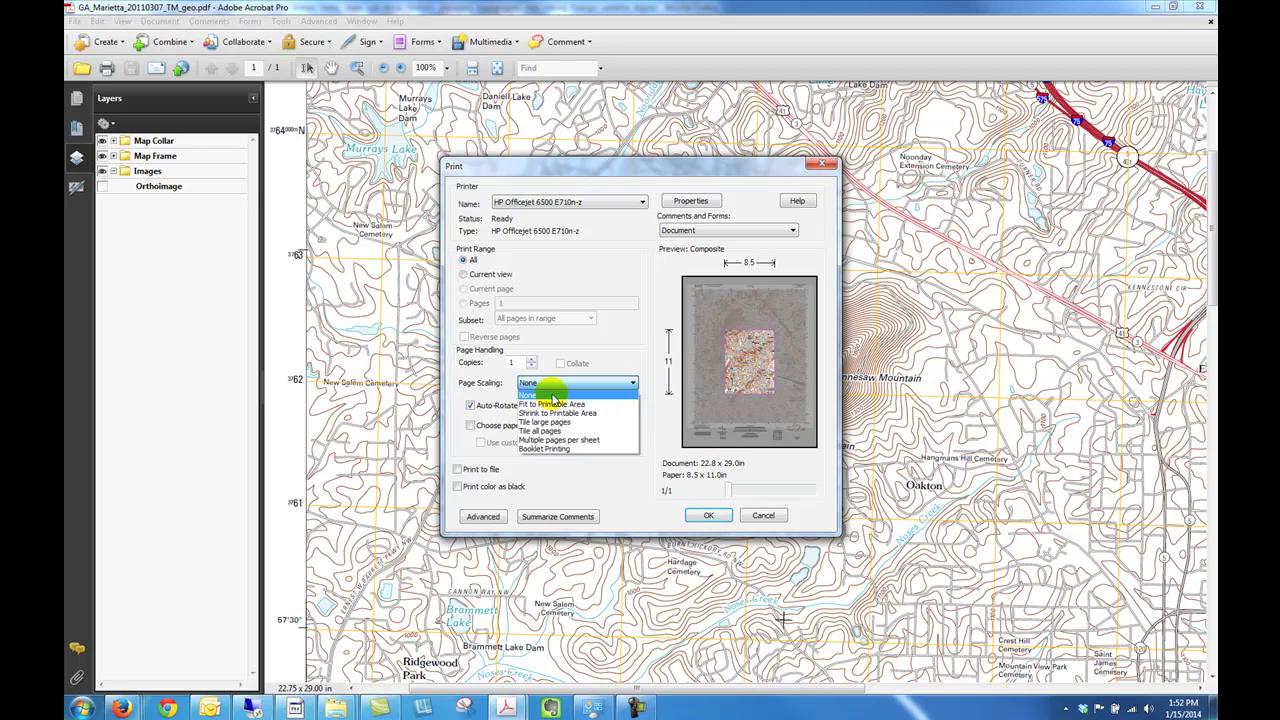
{"action": "left_click", "coordinate": [552, 395]}
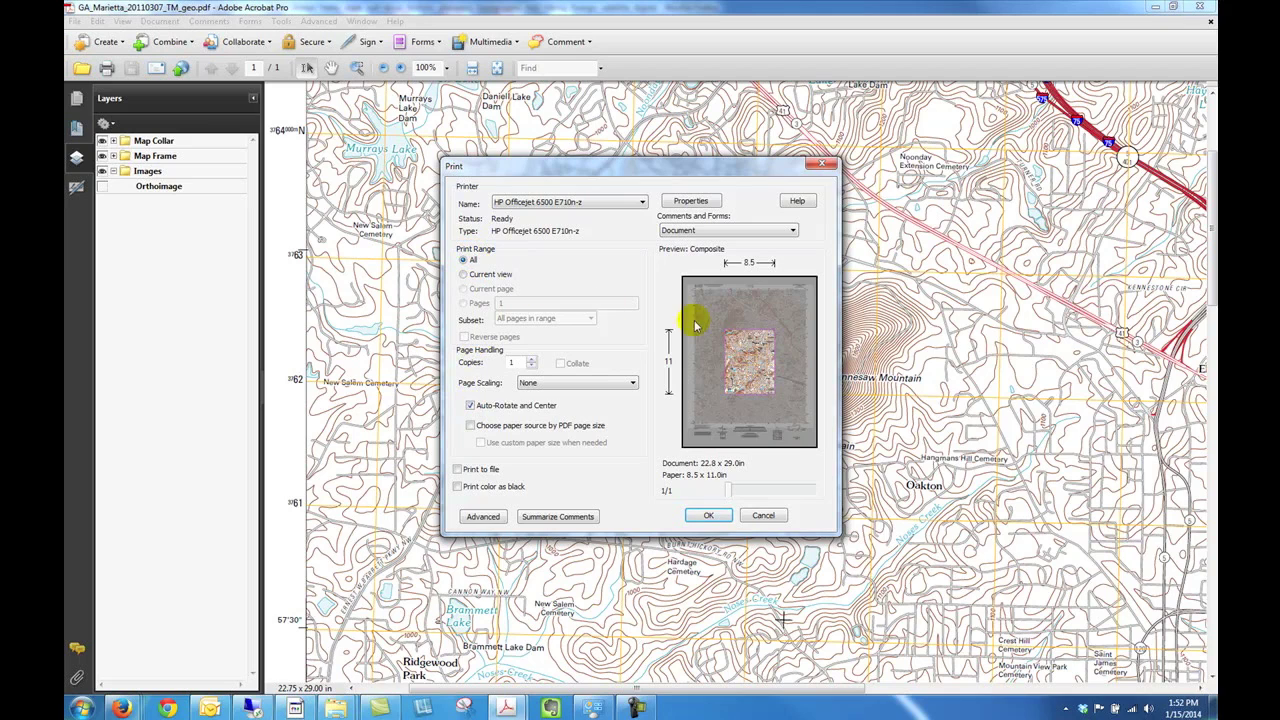
Set the print range to Current view, compare the preview with Auto-Rotate and Center off and on, and cancel printing
{"action": "left_click", "coordinate": [464, 275]}
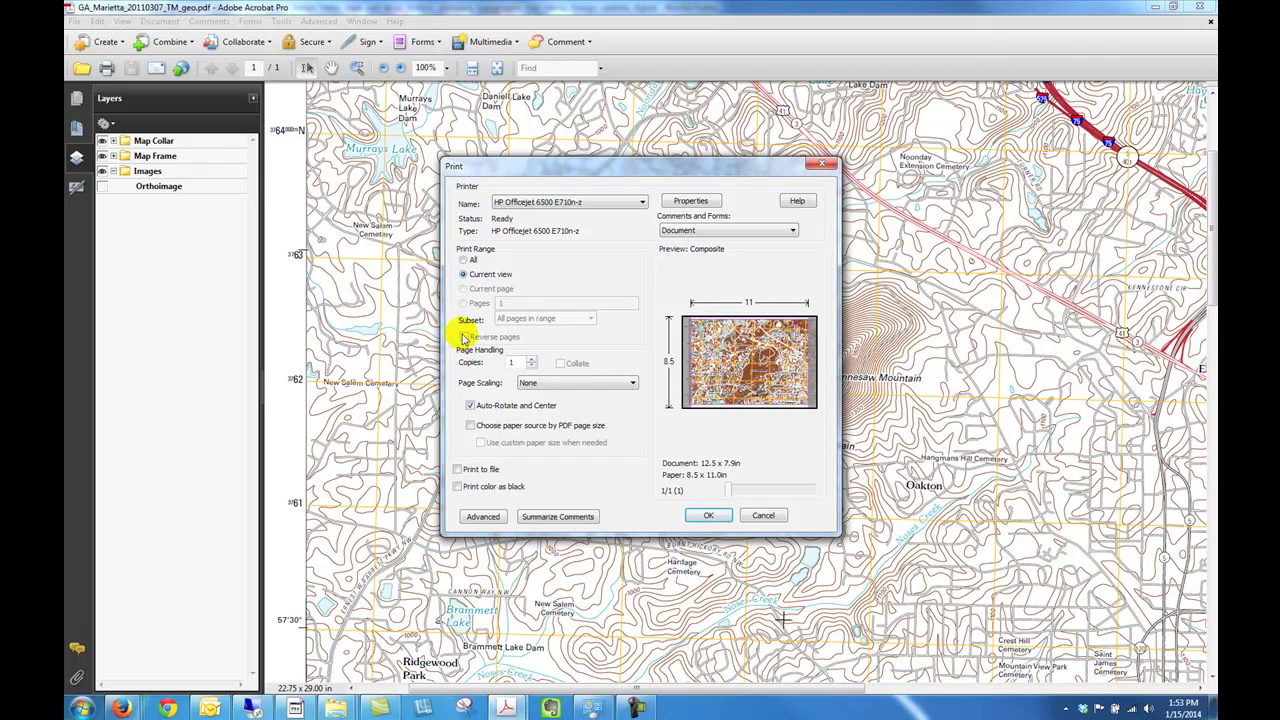
{"action": "left_click", "coordinate": [470, 406]}
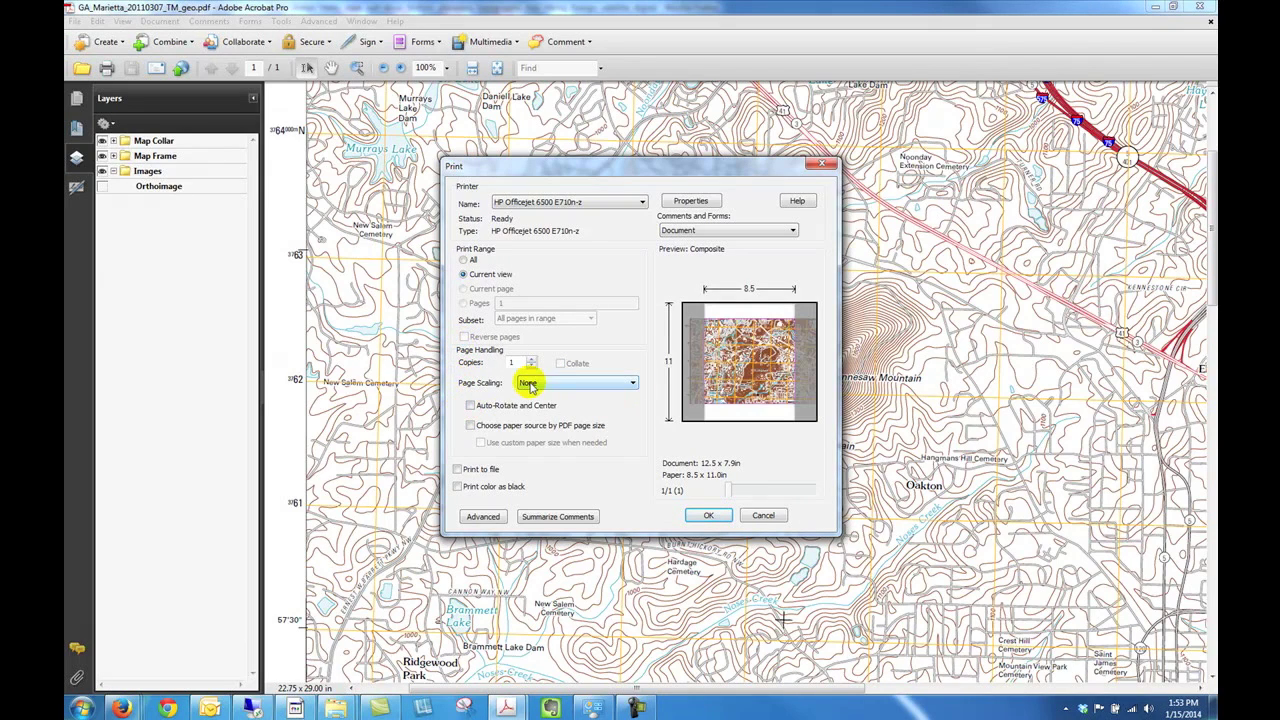
{"action": "left_click", "coordinate": [470, 406]}
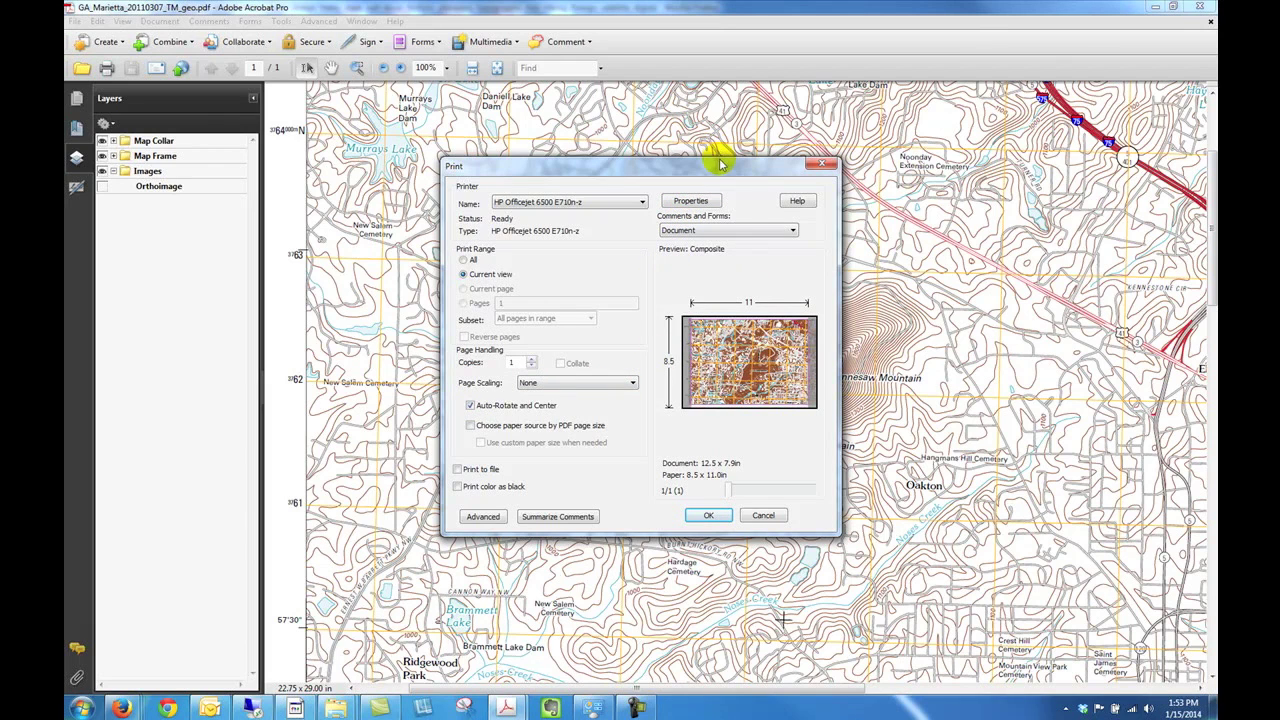
{"action": "left_click_drag", "start_coordinate": [720, 170], "coordinate": [693, 180]}
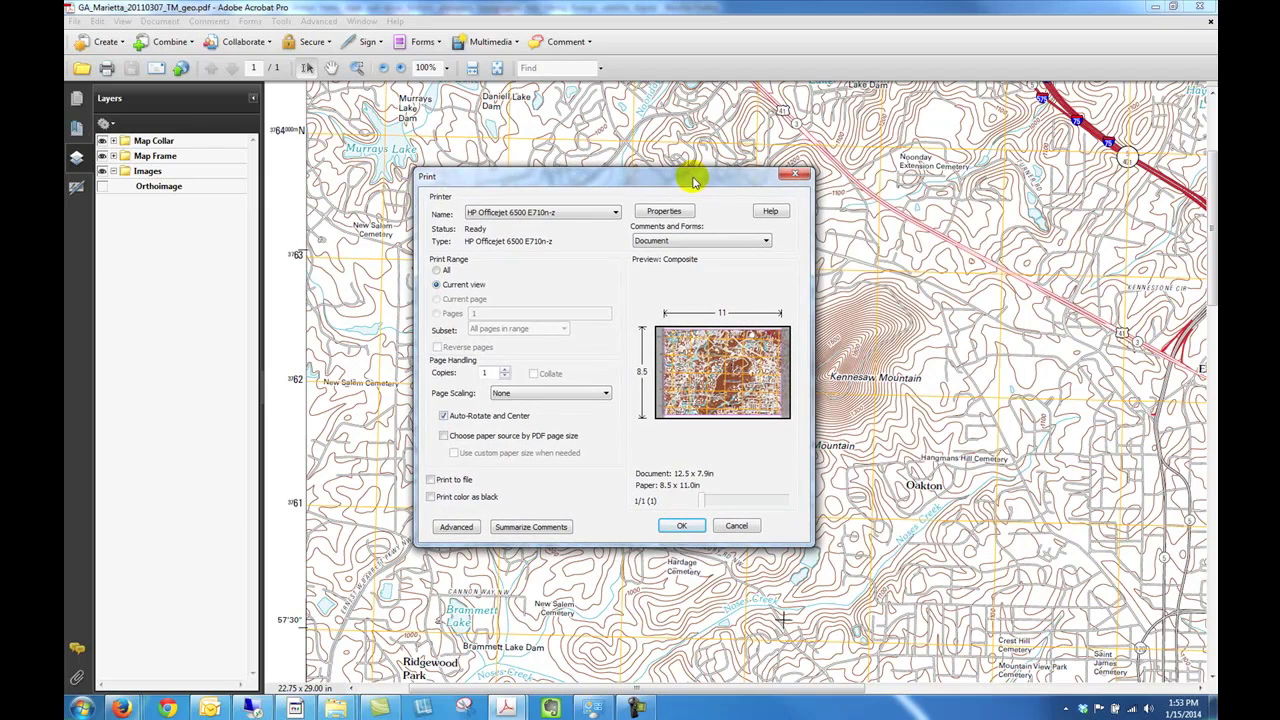
{"action": "left_click", "coordinate": [737, 526]}
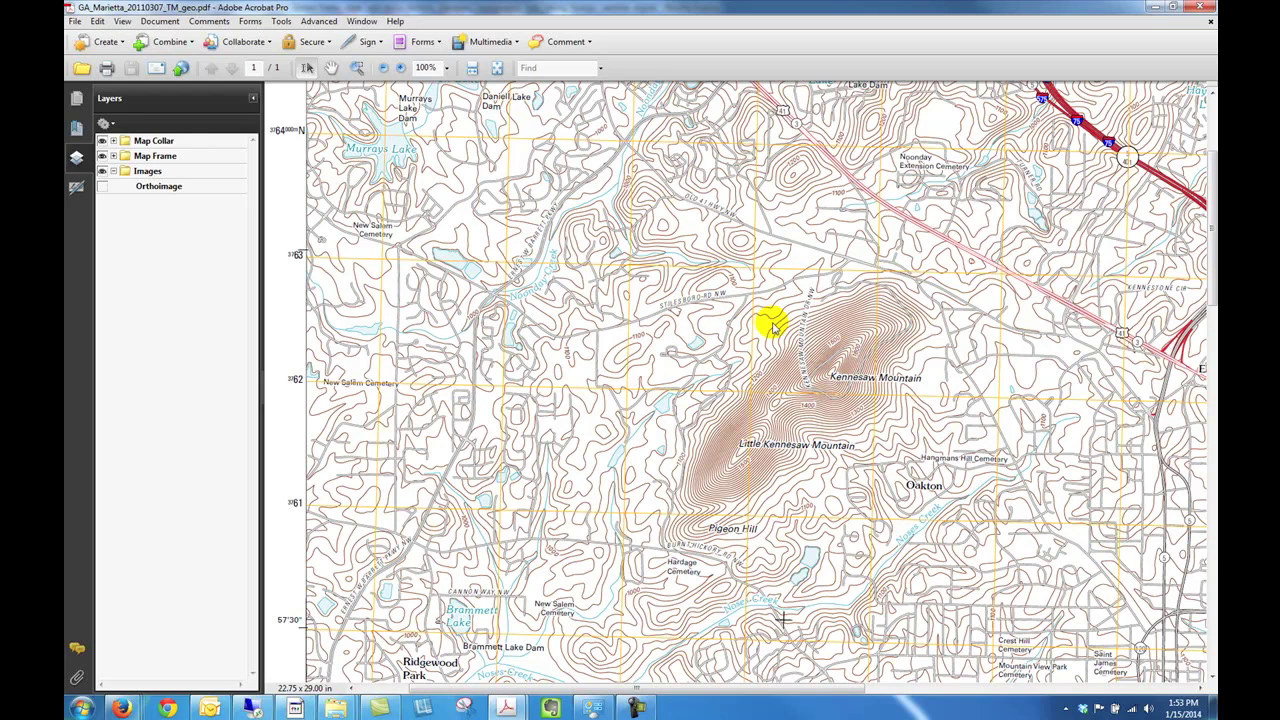
Show the Orthoimage layer to view the aerial imagery beneath the map, and hide it again
{"action": "left_click", "coordinate": [104, 188]}
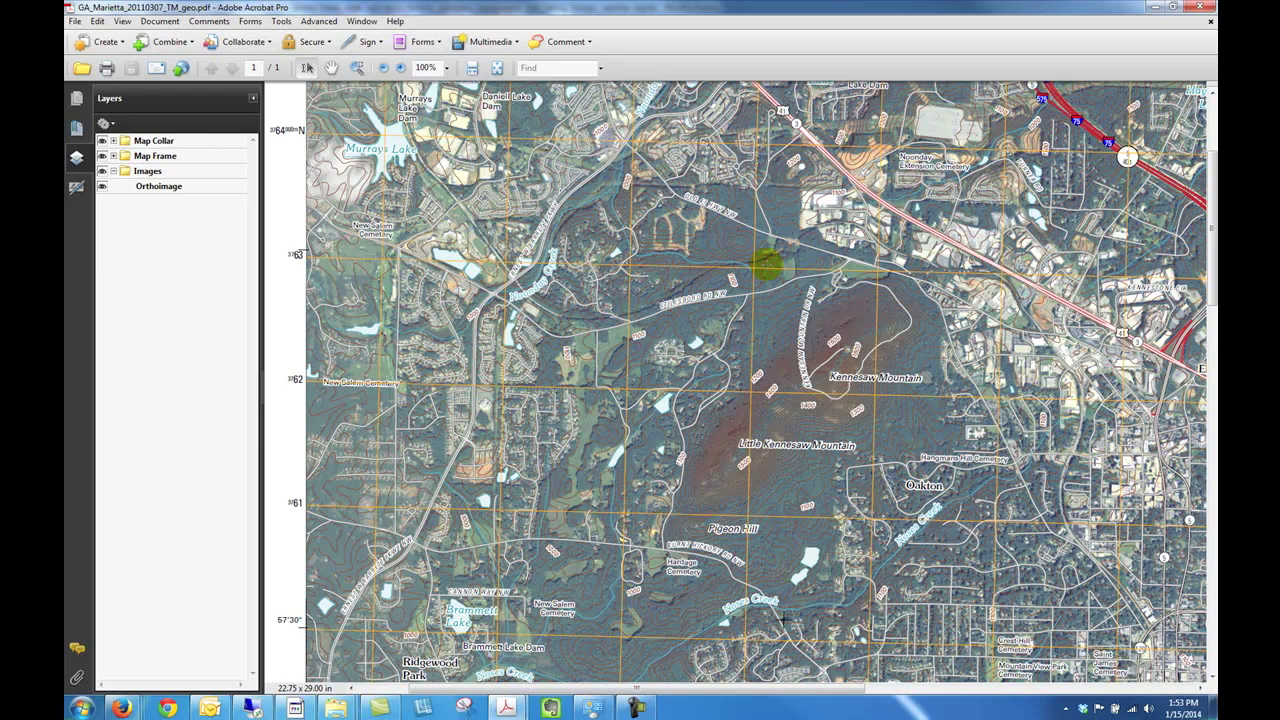
{"action": "left_click", "coordinate": [103, 188]}
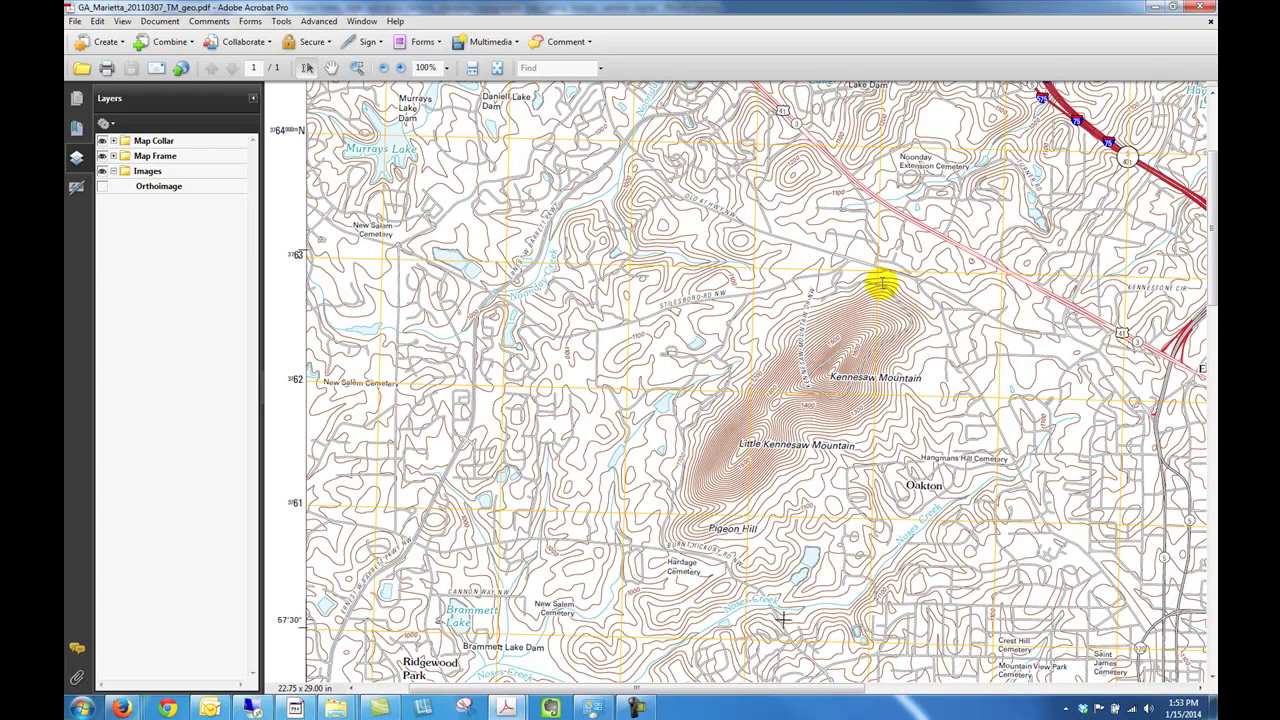
Reopen the print settings for the Marietta map and set the print range to Current view
{"action": "left_click", "coordinate": [75, 21]}
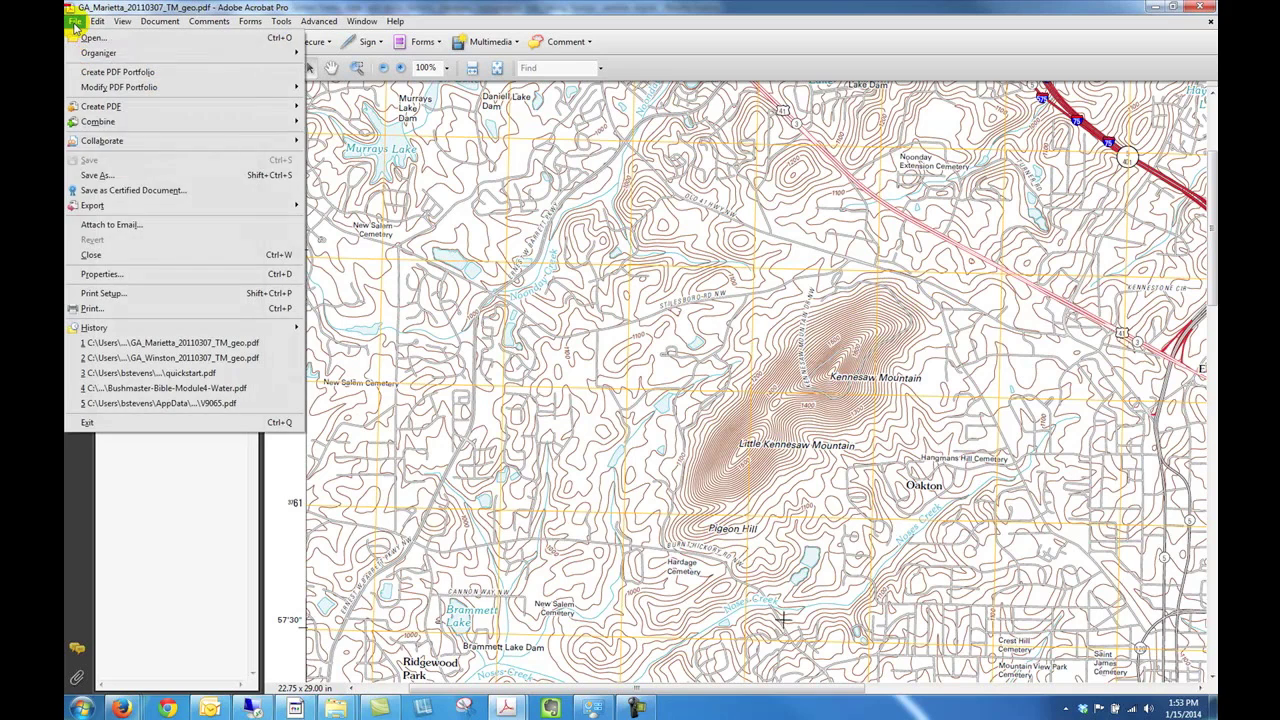
{"action": "left_click", "coordinate": [157, 308]}
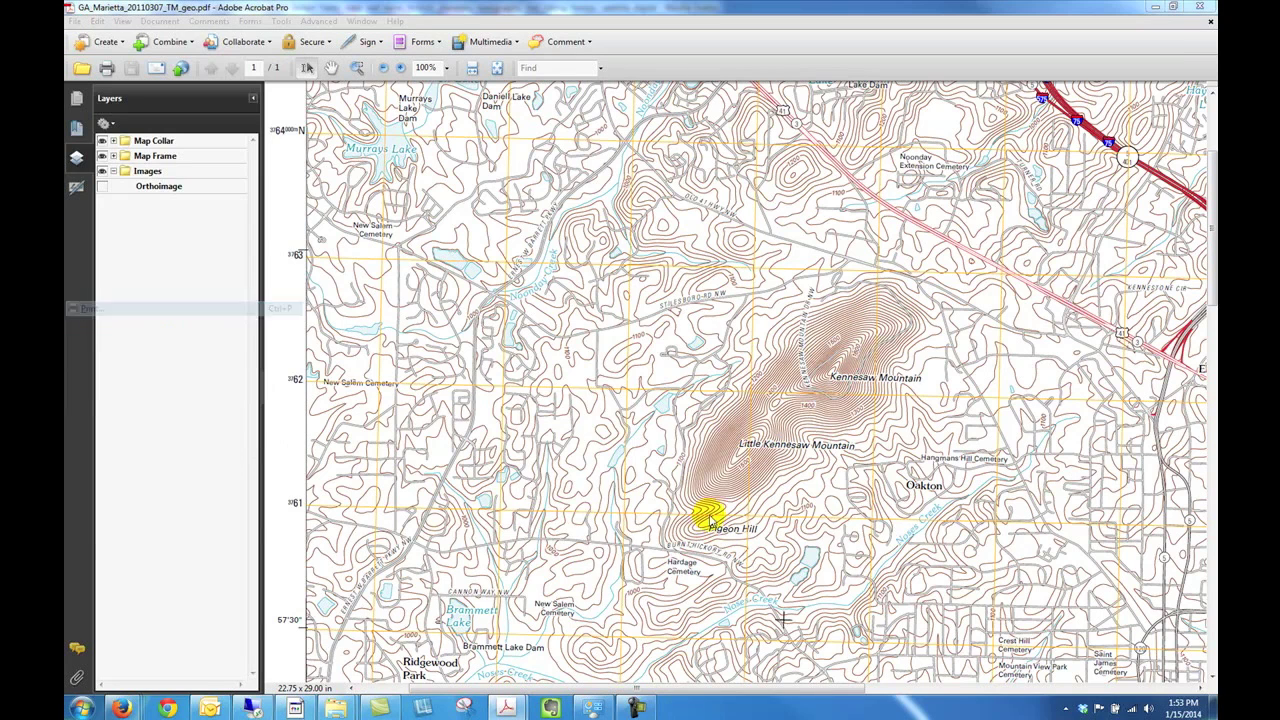
{"action": "left_click", "coordinate": [463, 274]}
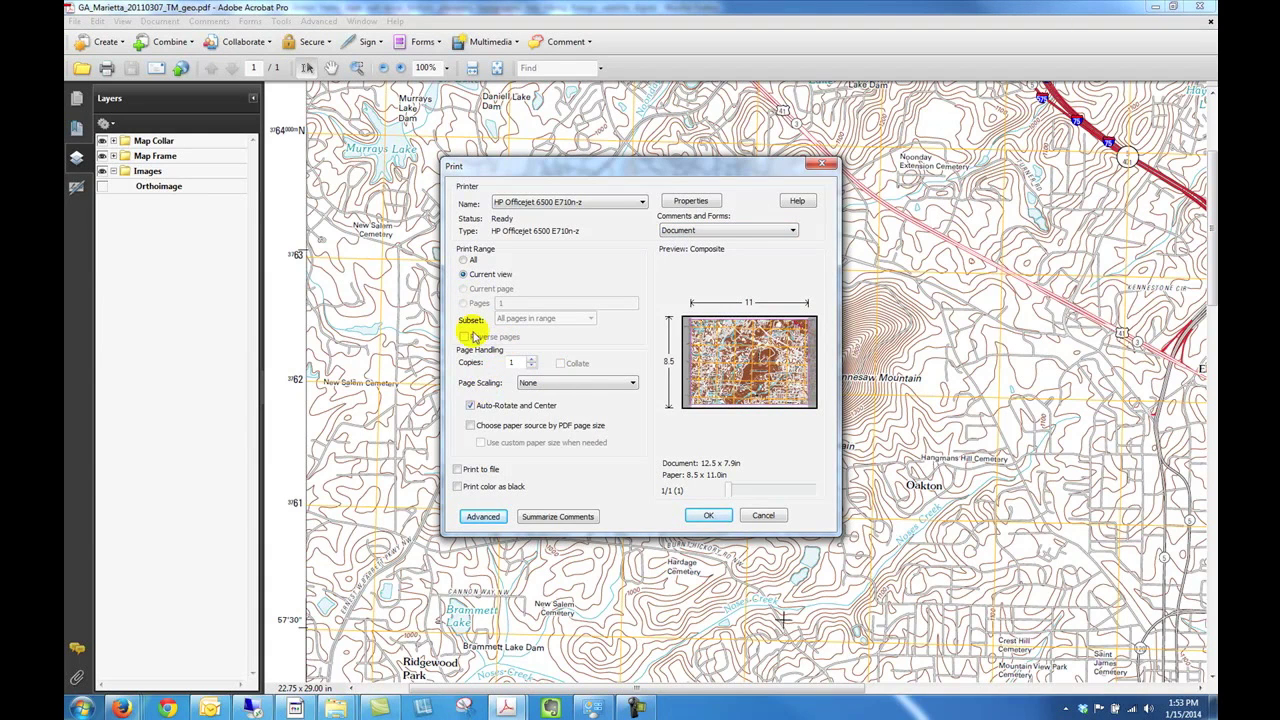
Print the current map view without imagery, and print it again in Current view range with the Orthoimage layer shown
{"action": "left_click", "coordinate": [710, 516]}
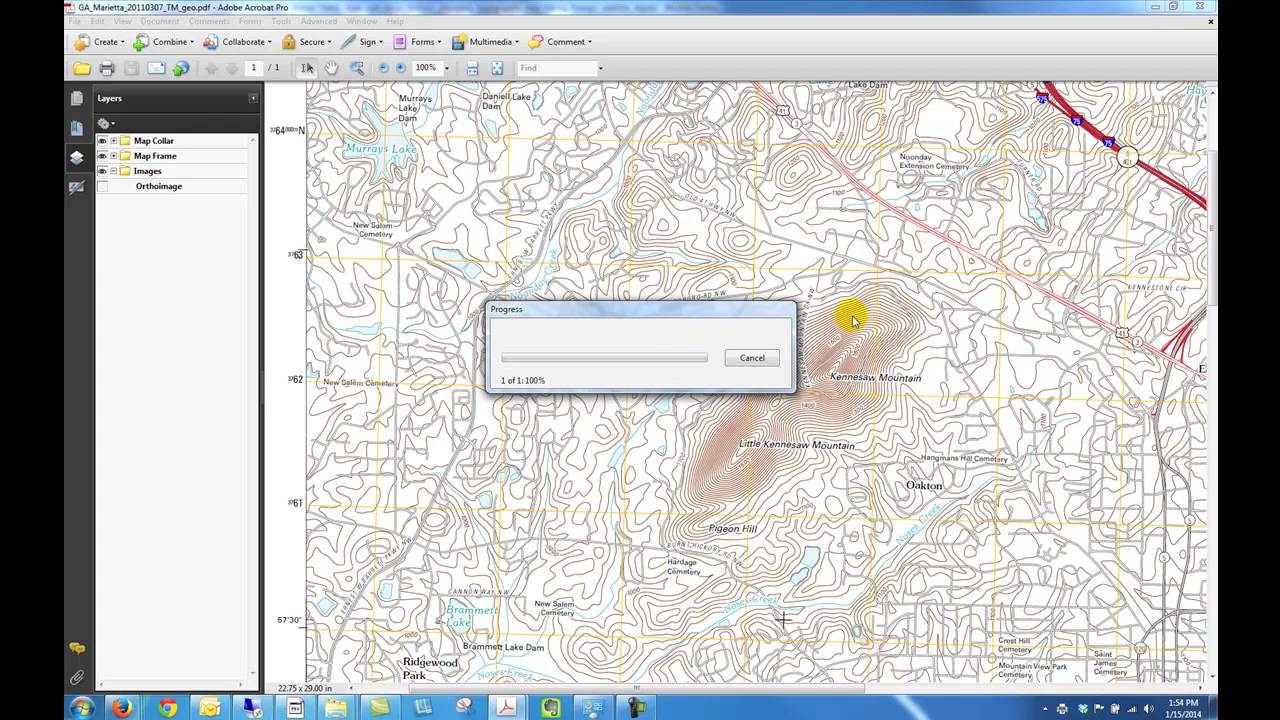
{"action": "left_click", "coordinate": [101, 187]}
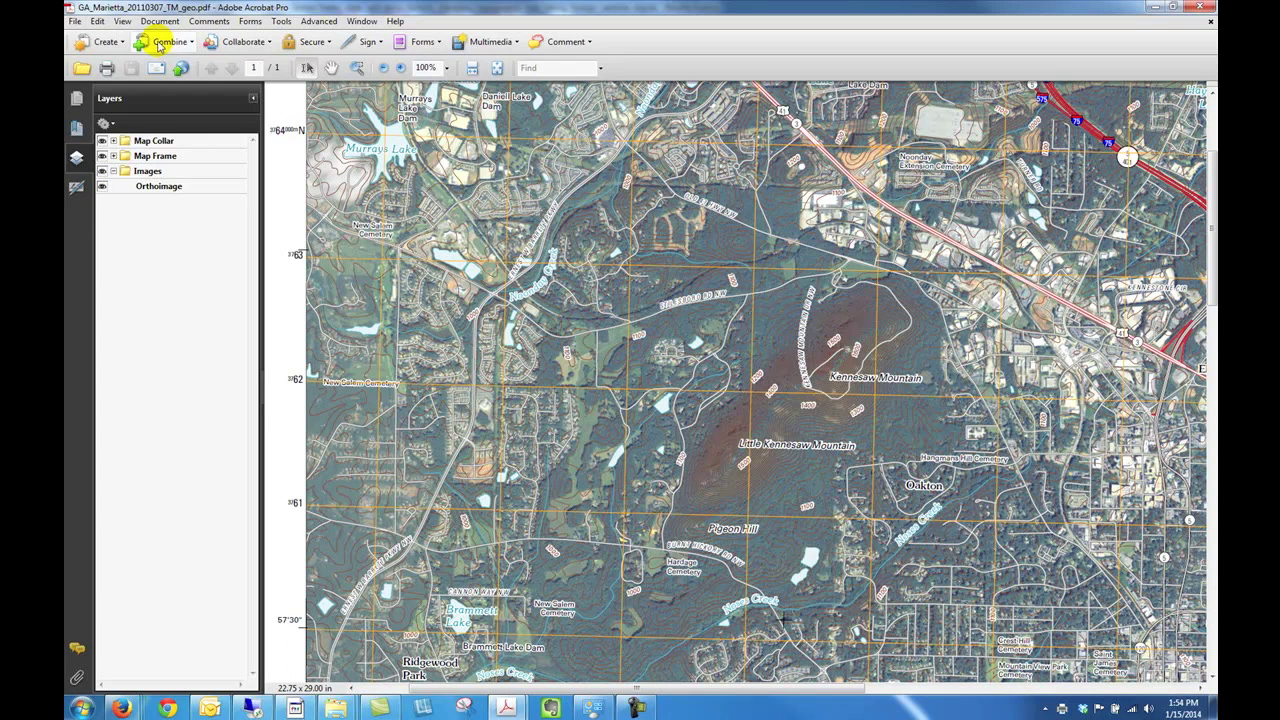
{"action": "left_click", "coordinate": [74, 20]}
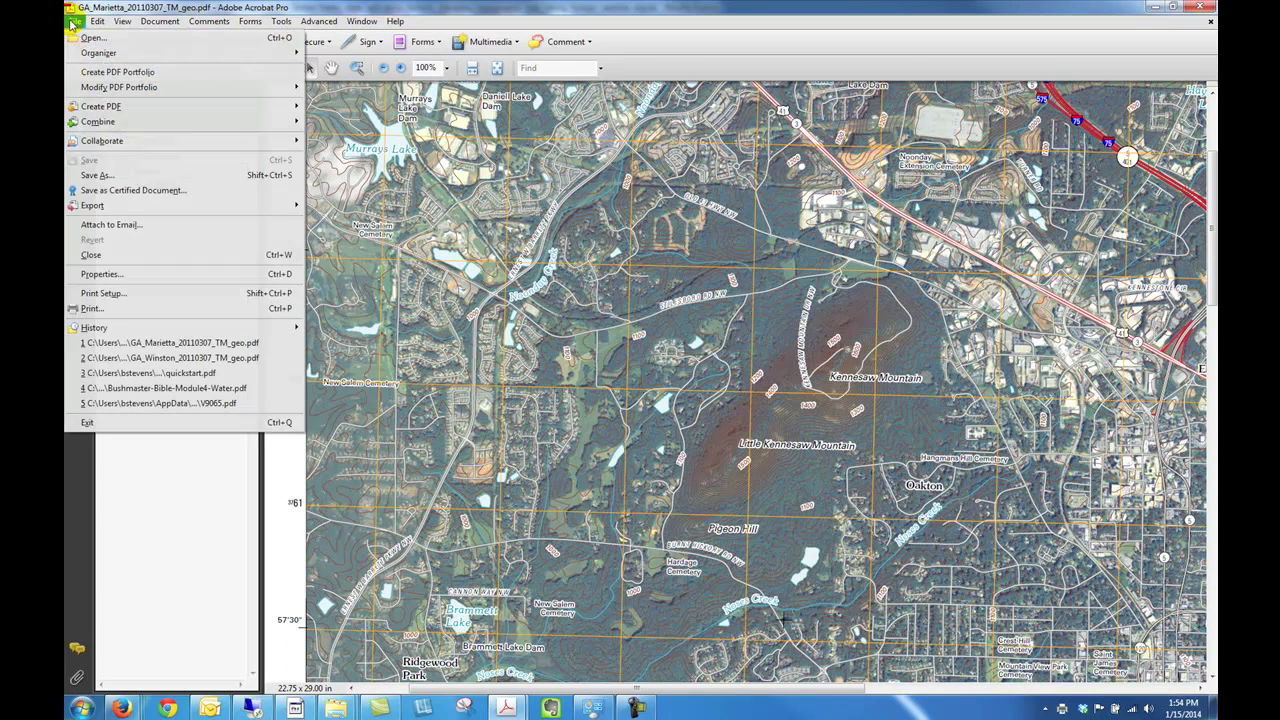
{"action": "left_click", "coordinate": [95, 309]}
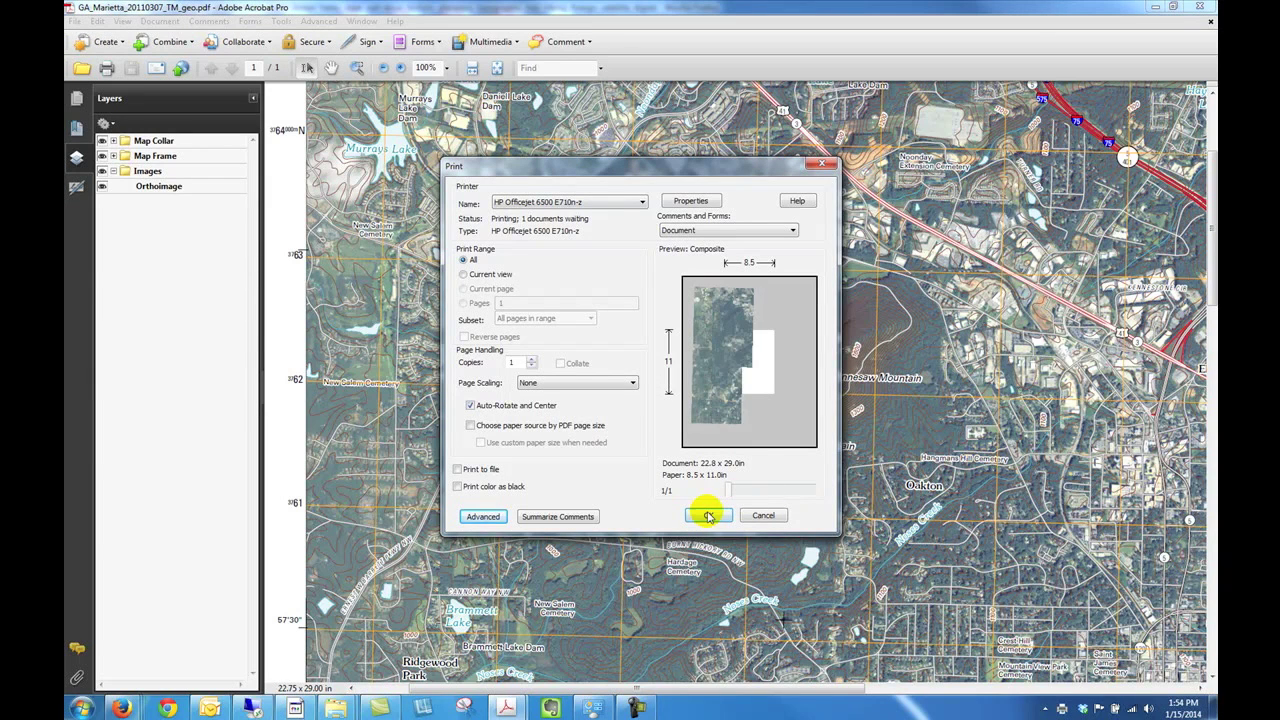
{"action": "left_click", "coordinate": [464, 274]}
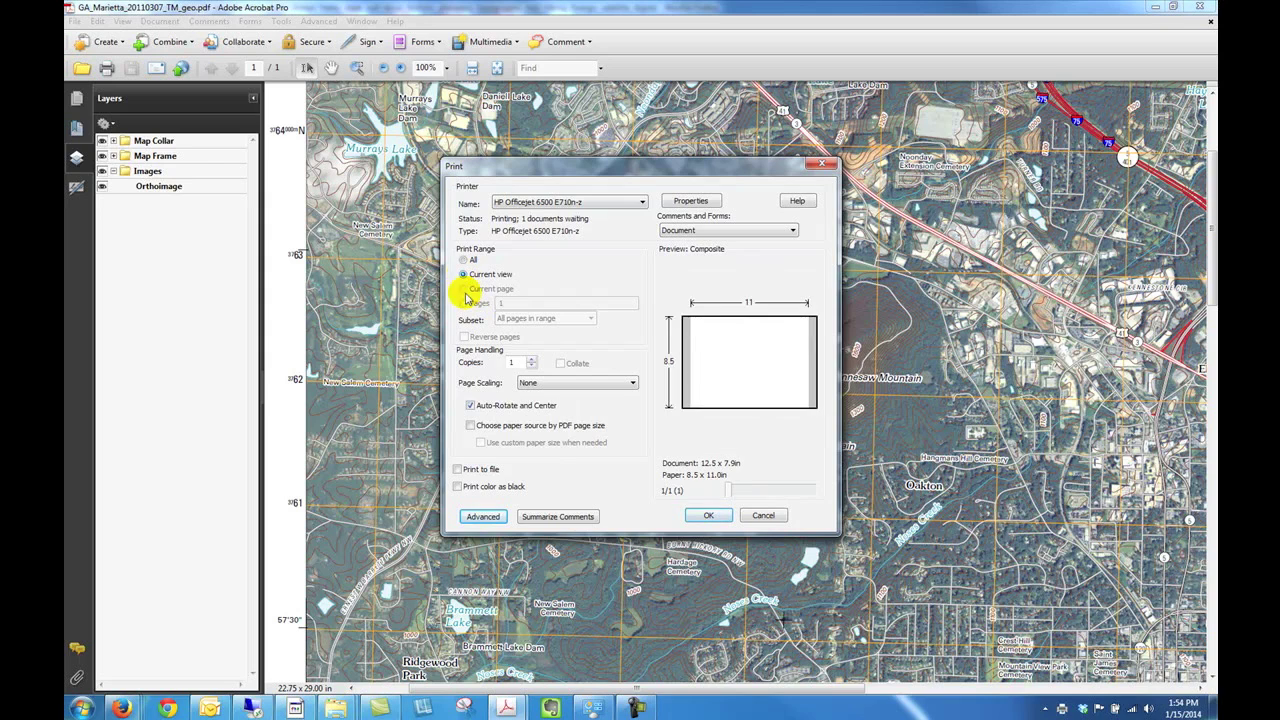
{"action": "left_click", "coordinate": [704, 516]}
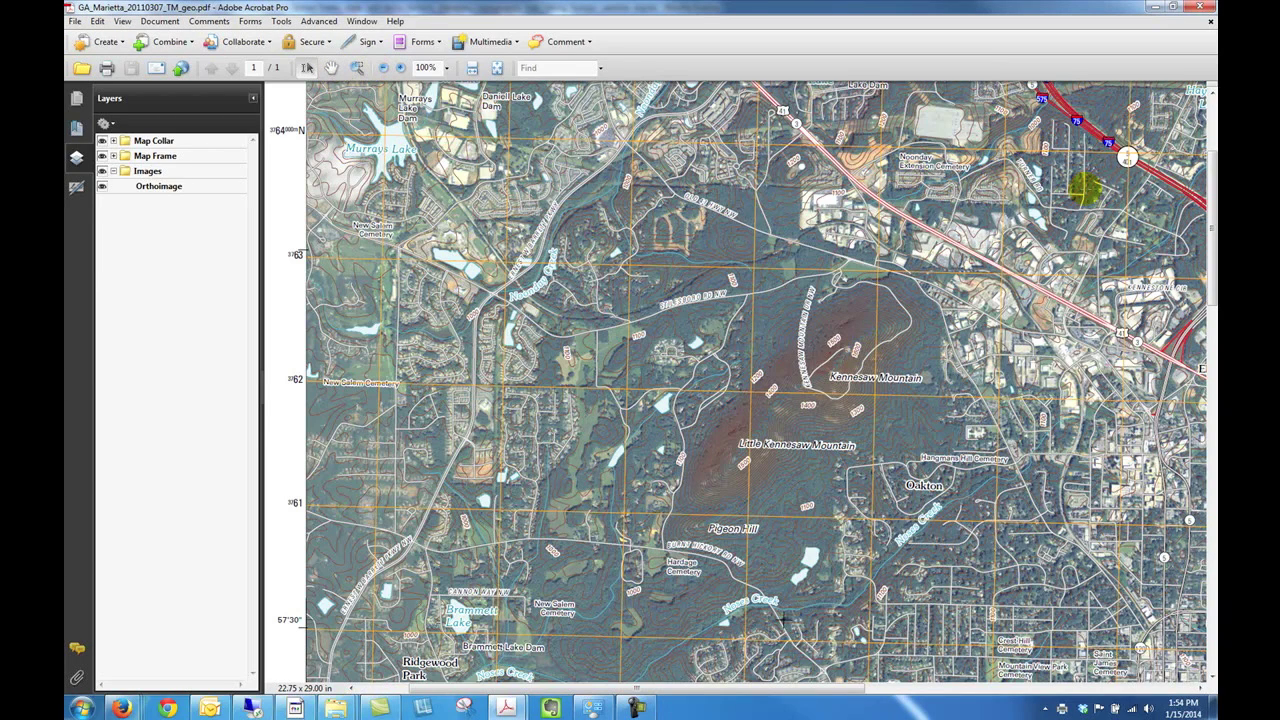
Examine the map collar along the sheet's lower edge, including source dates, declination diagram, scale bars, contour interval, adjoining quadrangles and road classification
{"action": "left_click_drag", "start_coordinate": [1212, 203], "coordinate": [1205, 643]}
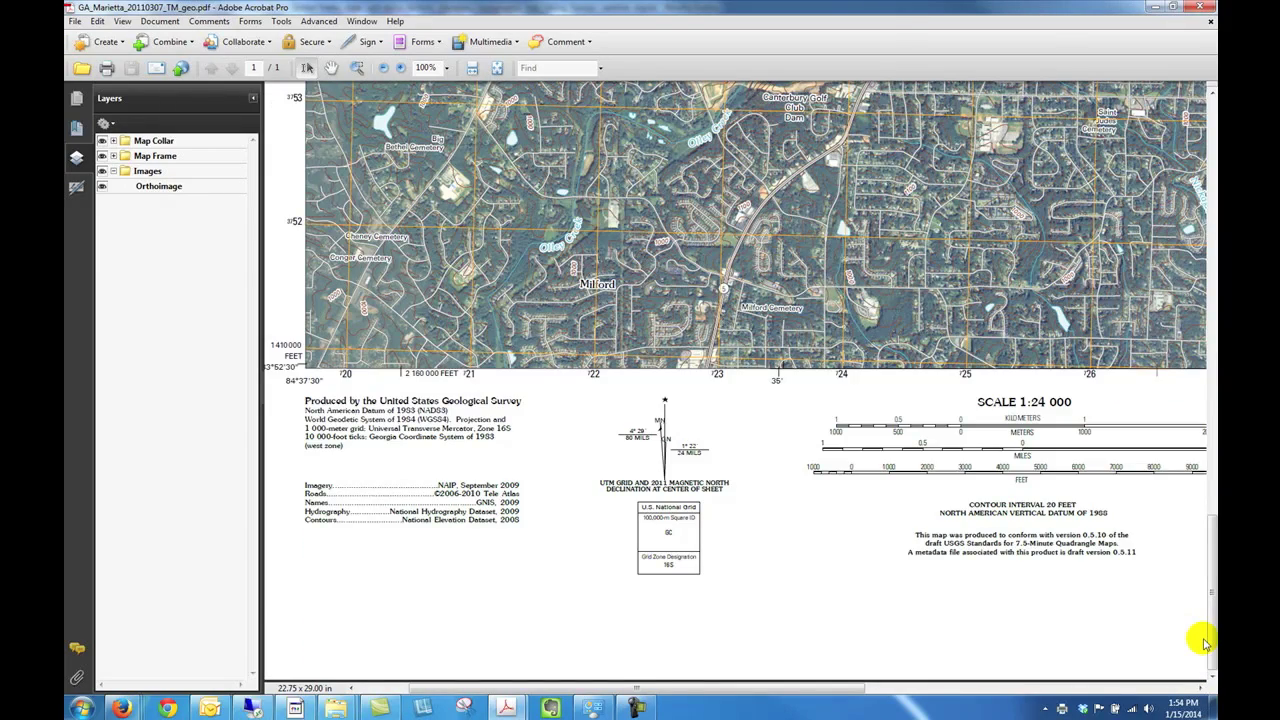
{"action": "left_click_drag", "start_coordinate": [728, 688], "coordinate": [1020, 675]}
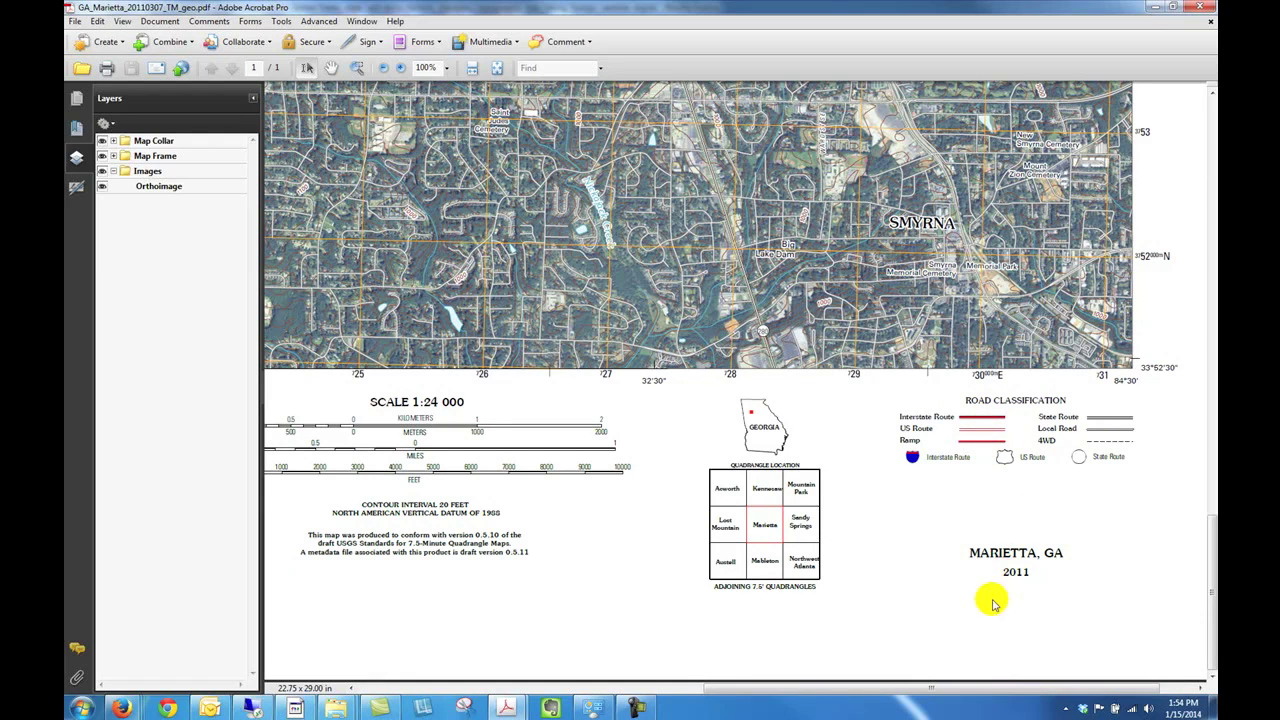
{"action": "left_click_drag", "start_coordinate": [928, 690], "coordinate": [563, 686]}
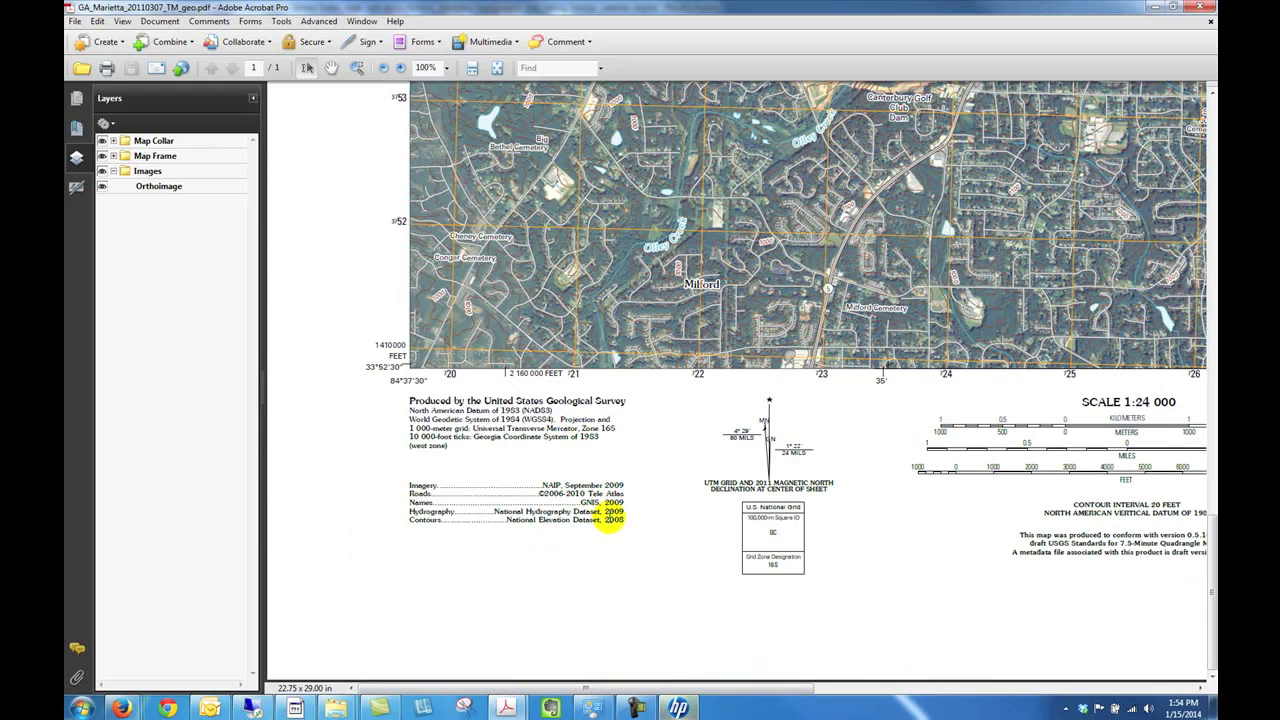
{"action": "left_click_drag", "start_coordinate": [642, 690], "coordinate": [852, 687]}
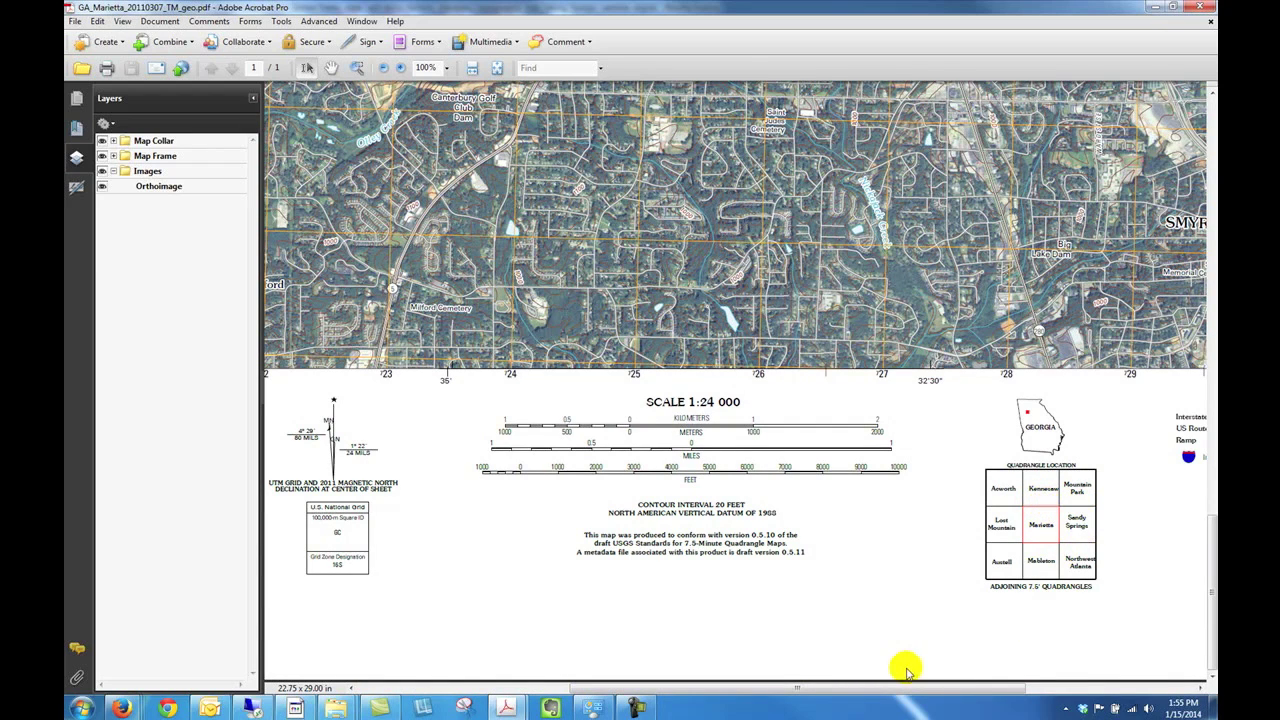
{"action": "left_click_drag", "start_coordinate": [871, 692], "coordinate": [820, 694]}
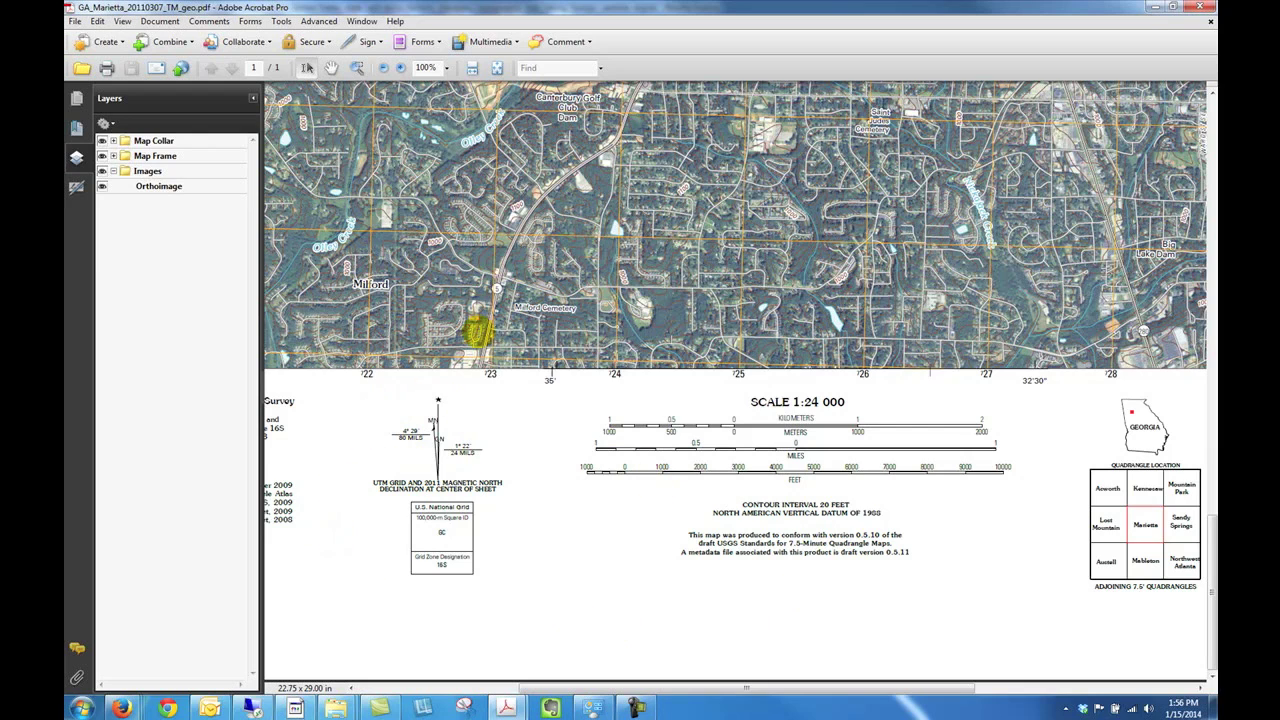
{"action": "left_click", "coordinate": [74, 21]}
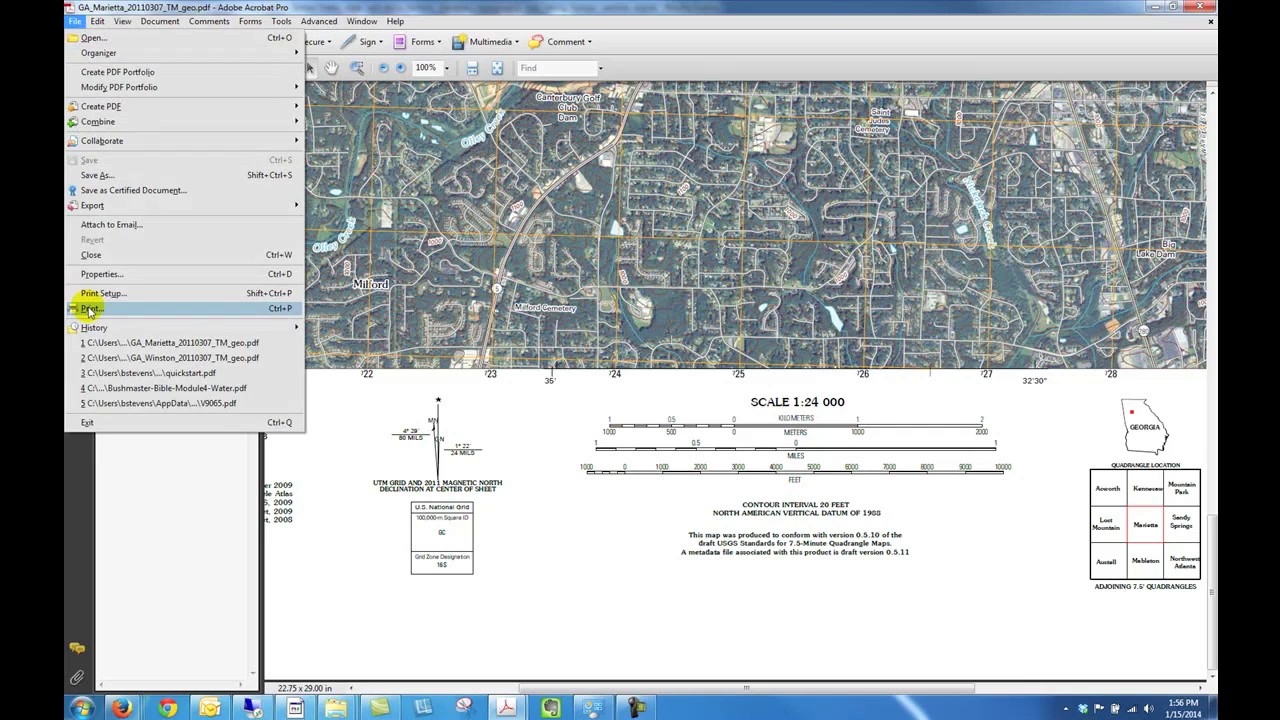
{"action": "left_click", "coordinate": [607, 448]}
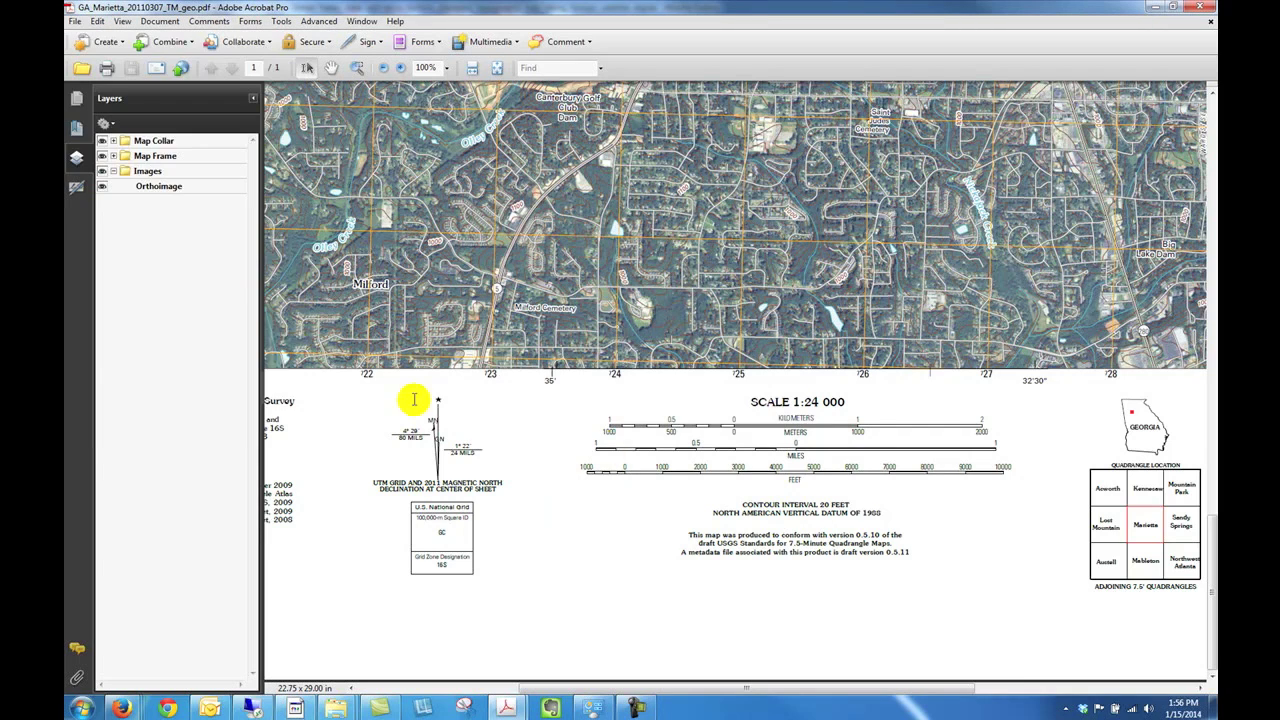
Hide the Orthoimage layer and zoom out to fit the whole Marietta map sheet in view
{"action": "left_click", "coordinate": [101, 187]}
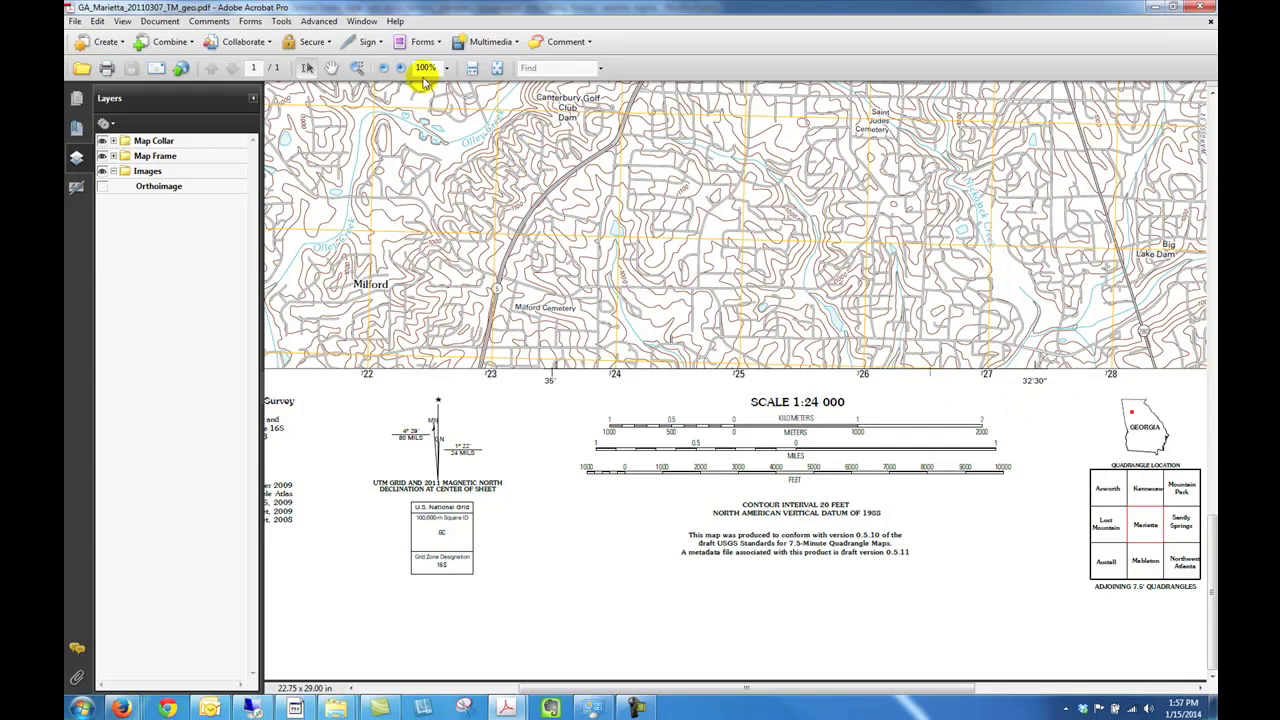
{"action": "left_click", "coordinate": [386, 69]}
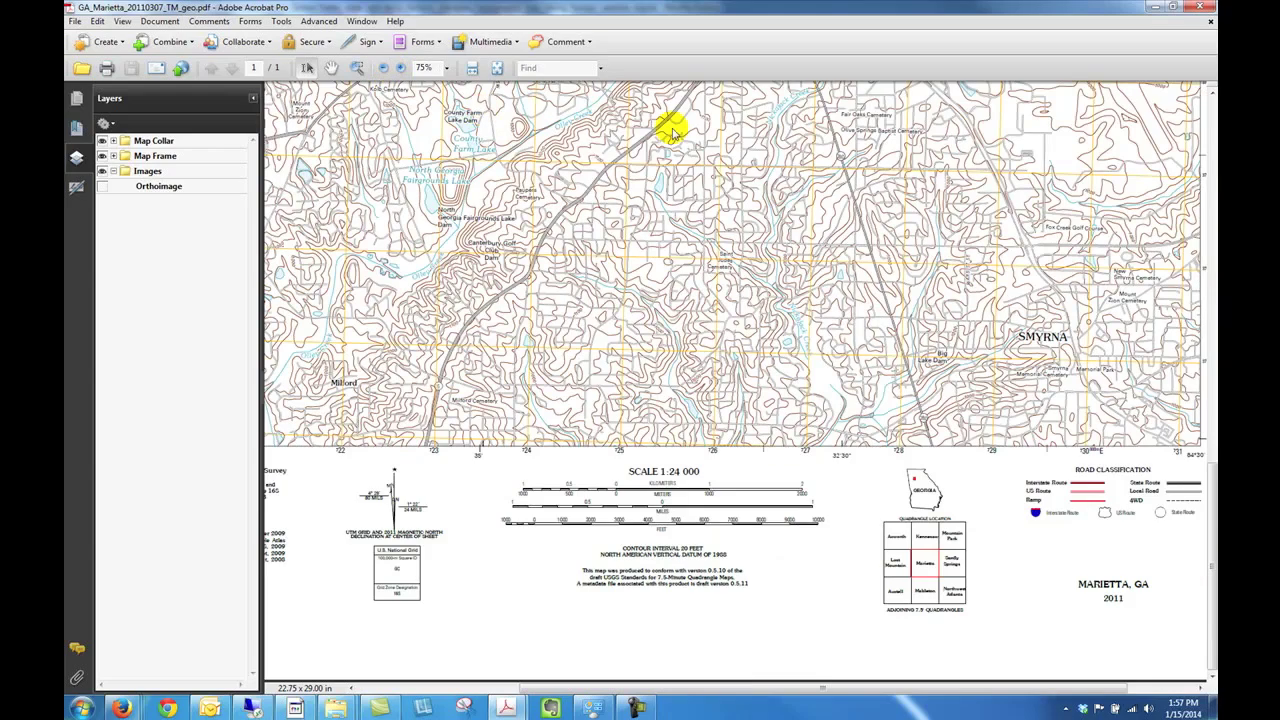
{"action": "left_click", "coordinate": [383, 68]}
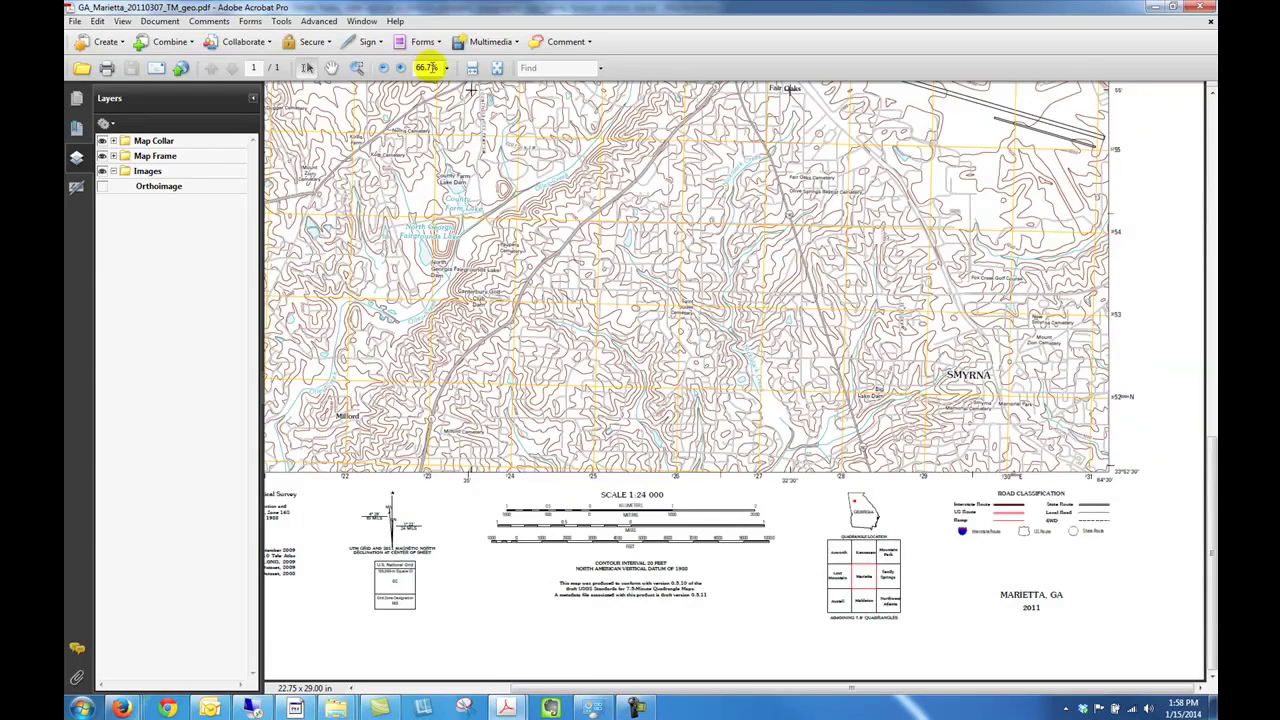
{"action": "left_click", "coordinate": [446, 68]}
{"action": "left_click", "coordinate": [441, 318]}
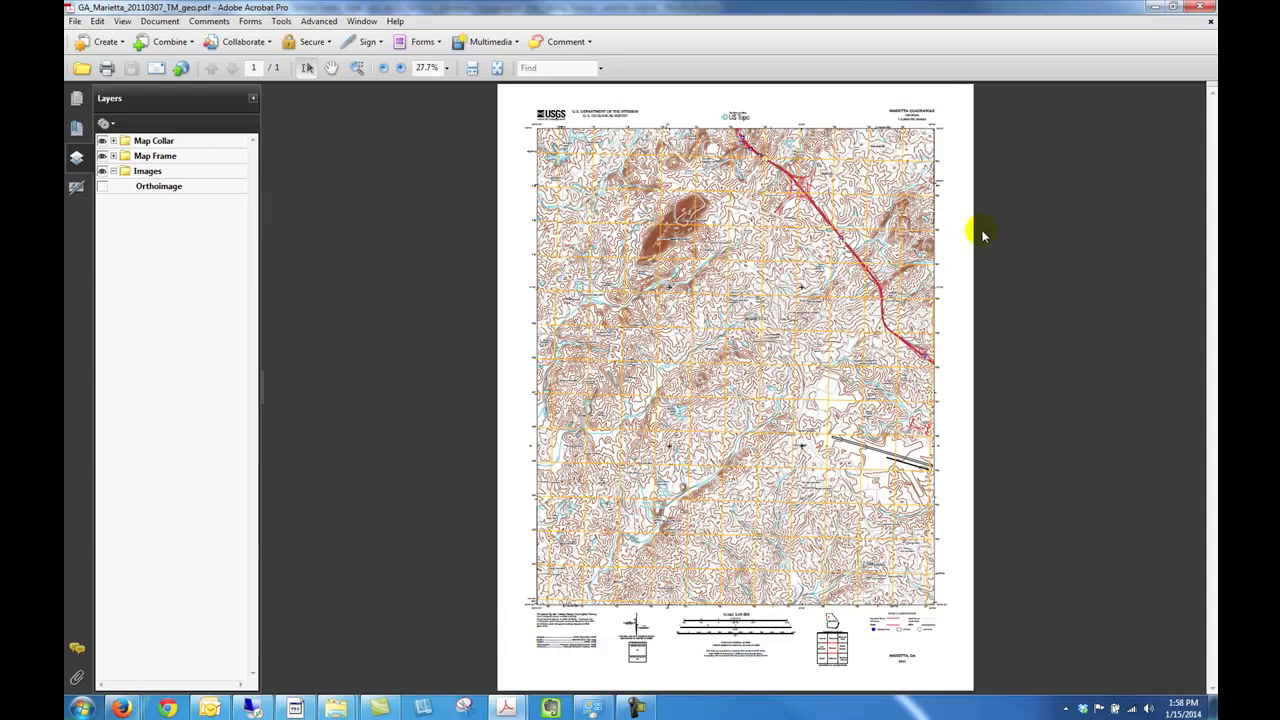